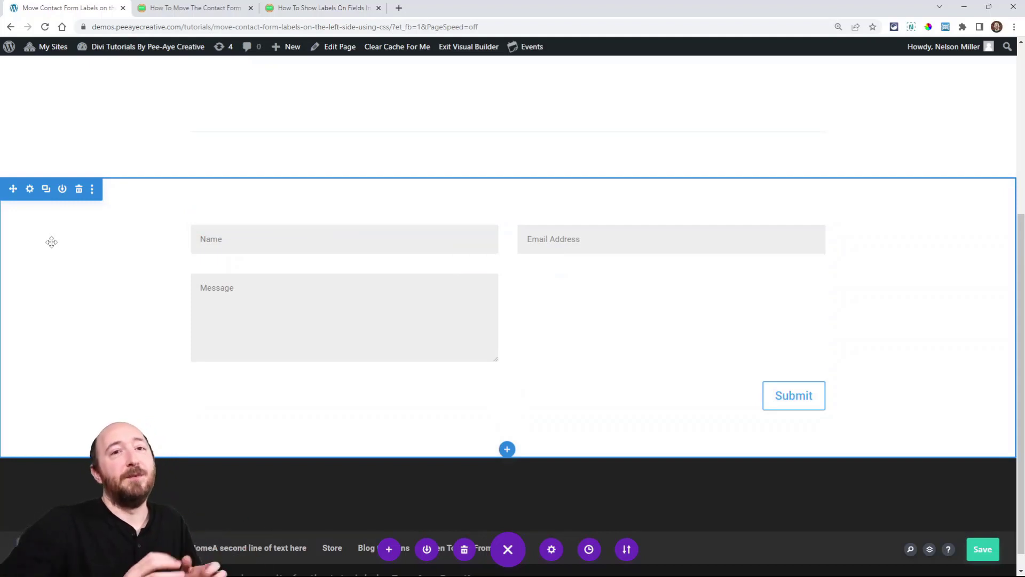
- Read the tutorial on moving contact form labels to the left side, through its first step about showing the form fields
key("ctrl+Tab")
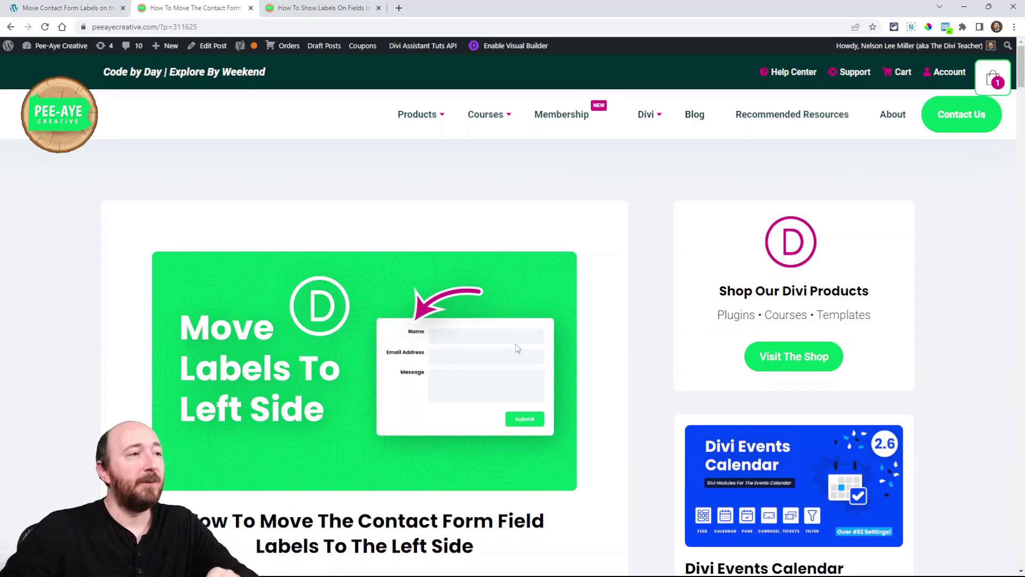
scroll(494, 336, "down", 3)
scroll(512, 346, "down", 5)
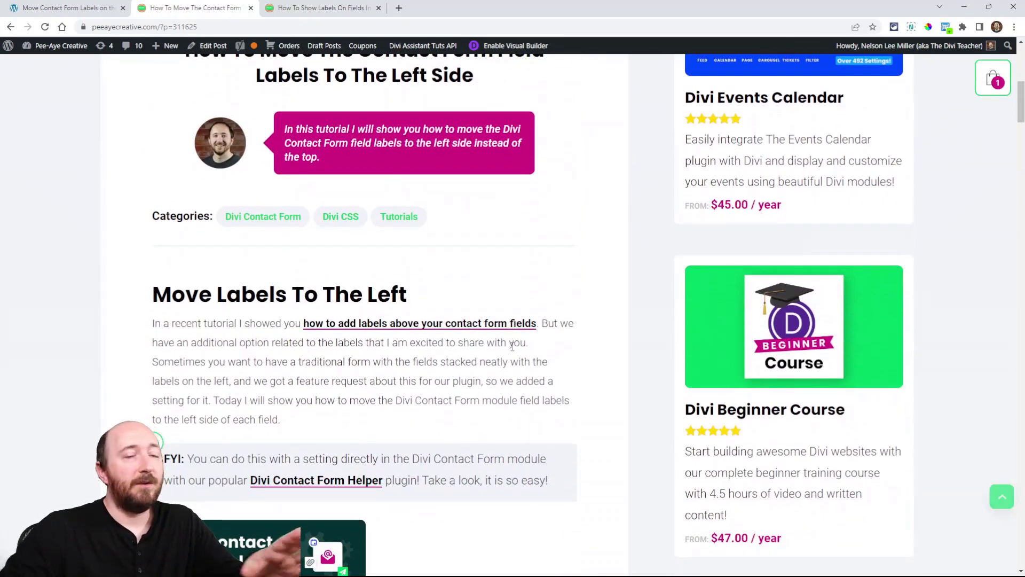
scroll(512, 346, "down", 3)
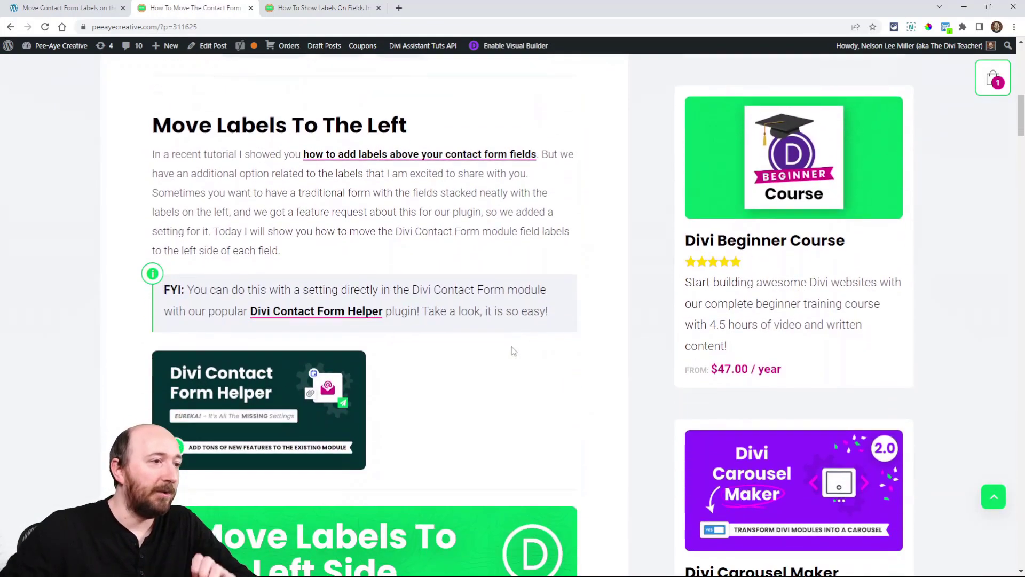
scroll(512, 351, "down", 10)
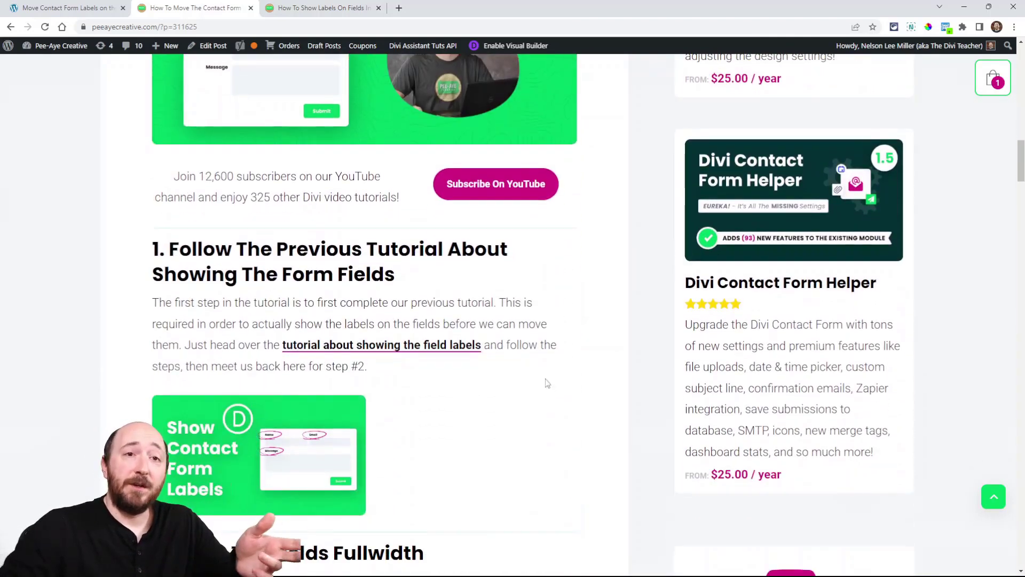
scroll(547, 383, "down", 2)
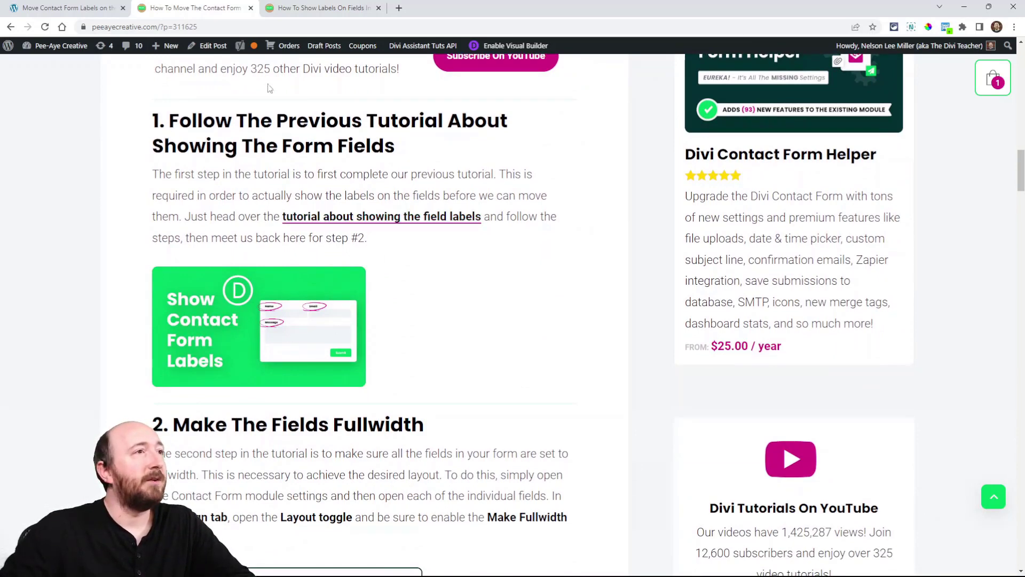
- Review the previous tutorial on showing contact form labels, covering its CSS class, code snippet and before/after examples
left_click(316, 8)
scroll(451, 339, "up", 20)
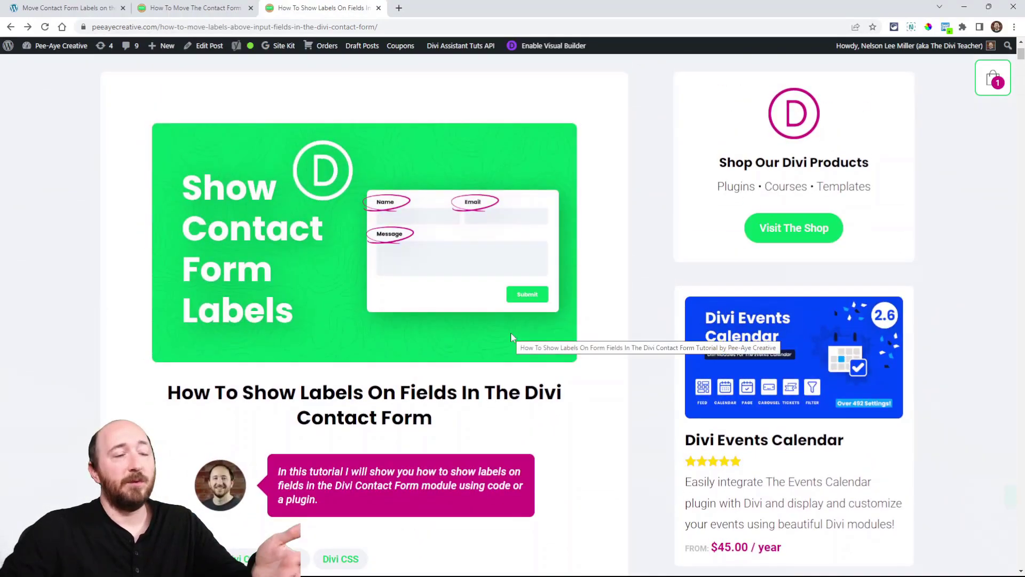
scroll(563, 370, "down", 8)
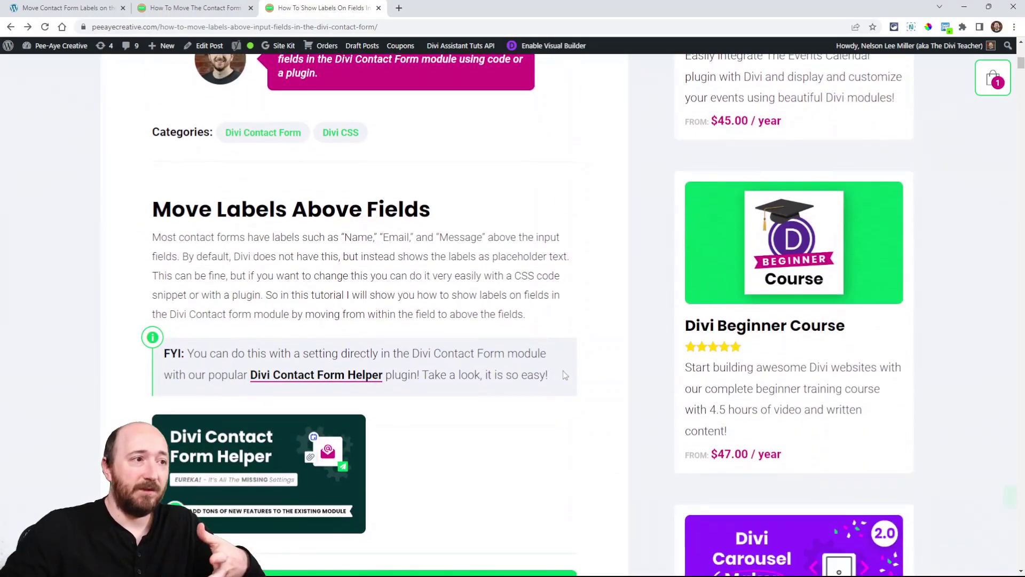
left_click(72, 8)
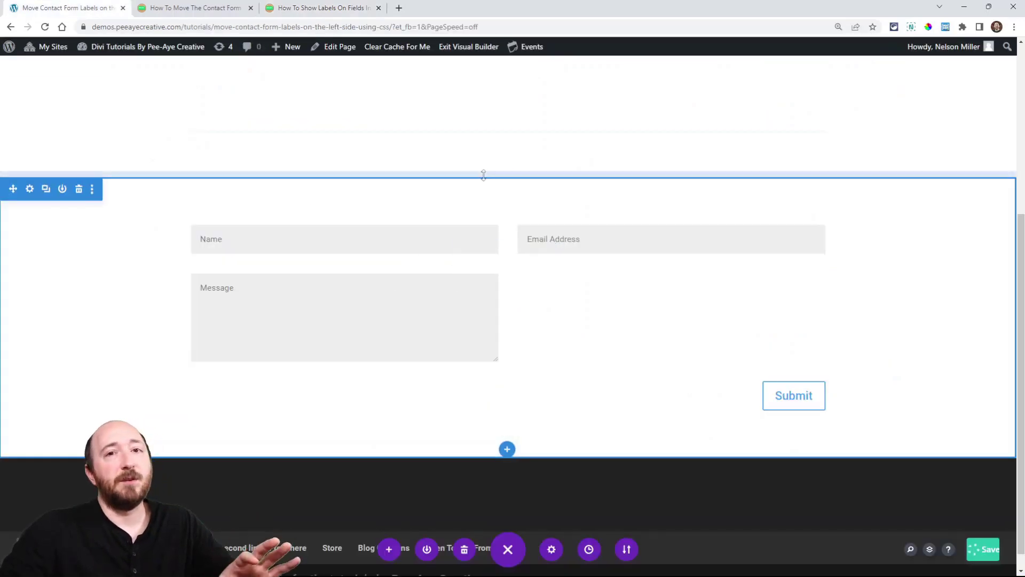
left_click(320, 8)
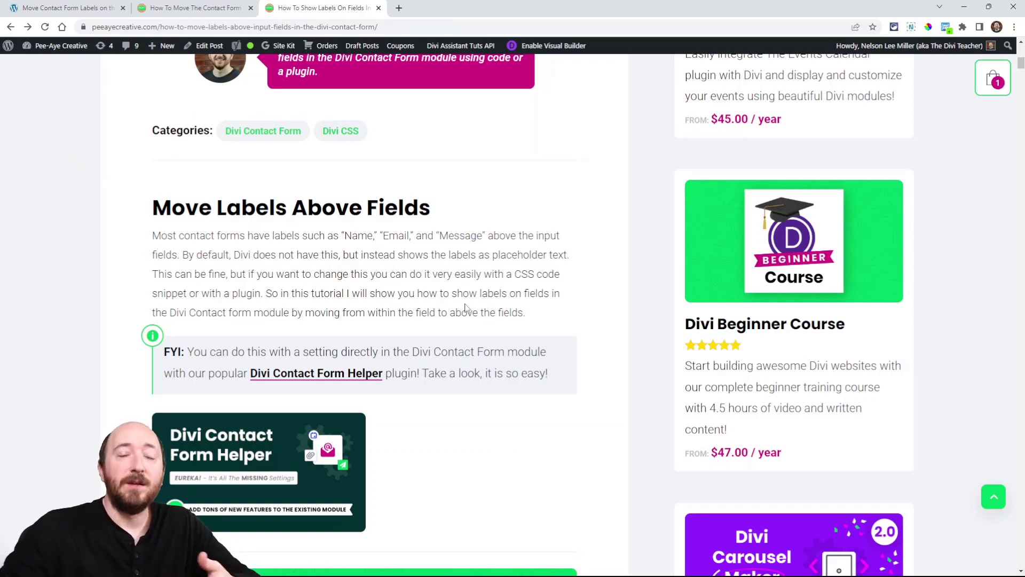
scroll(501, 336, "down", 9)
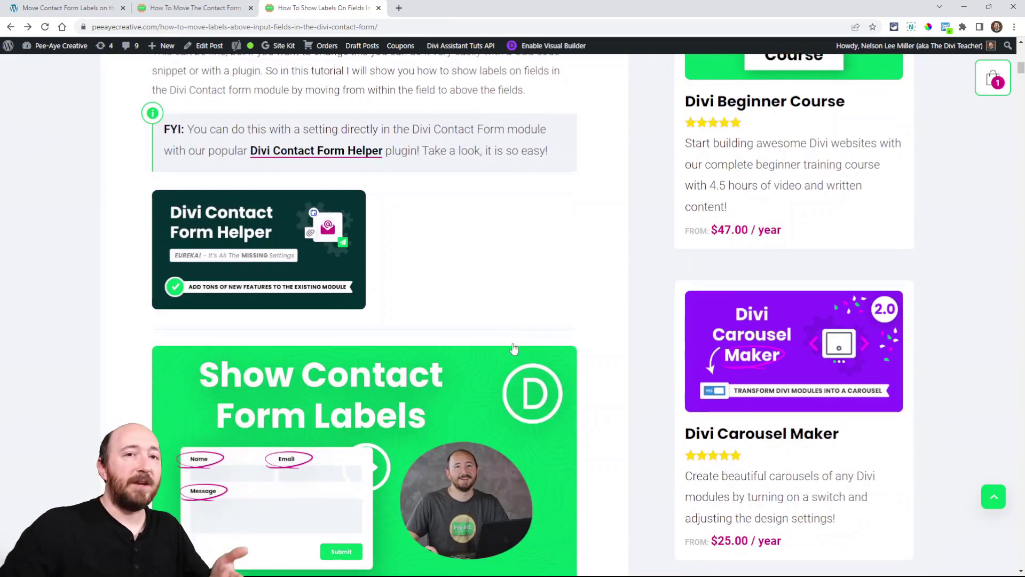
scroll(517, 387, "down", 4)
scroll(419, 262, "down", 4)
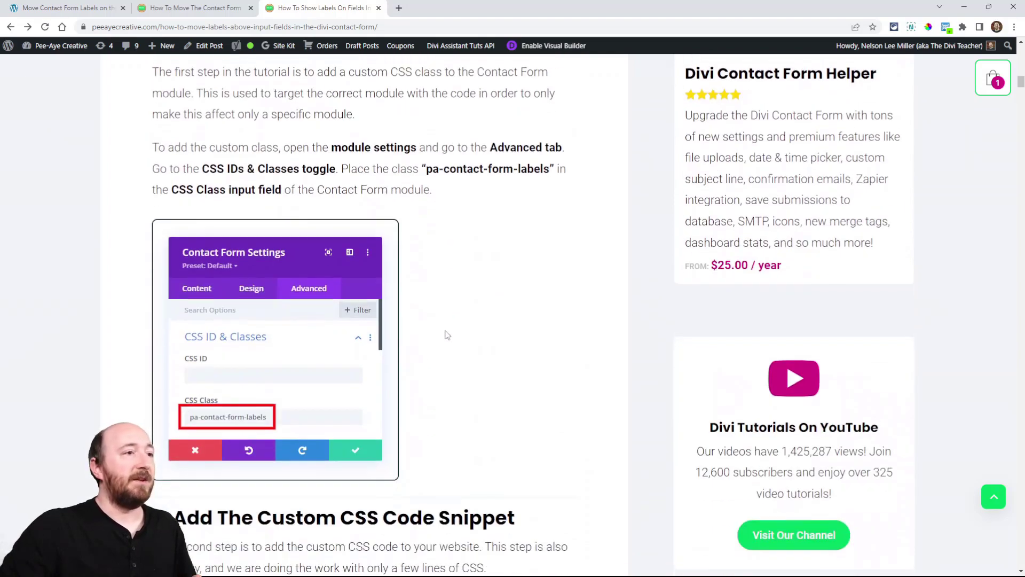
scroll(322, 388, "down", 8)
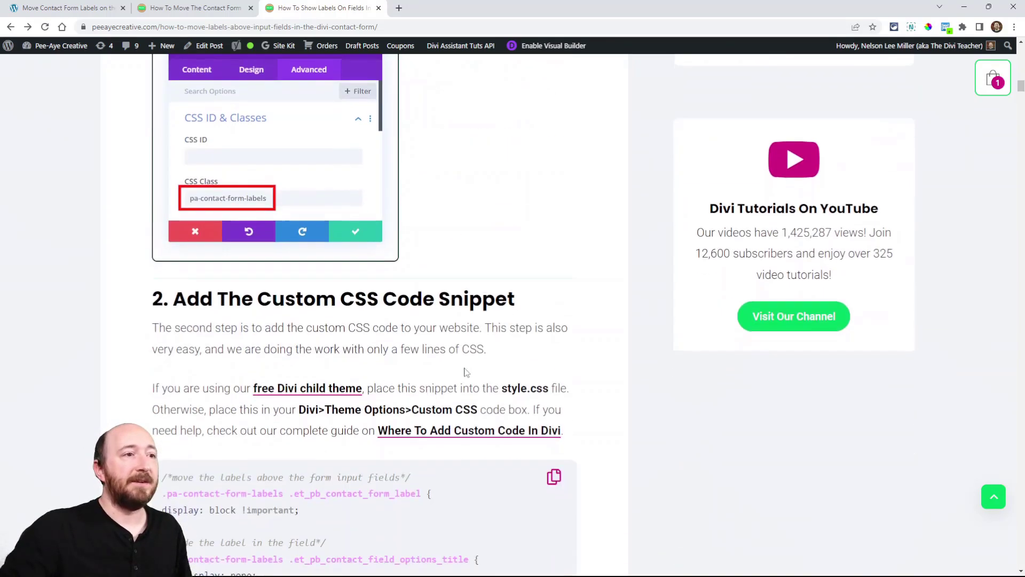
scroll(467, 343, "down", 8)
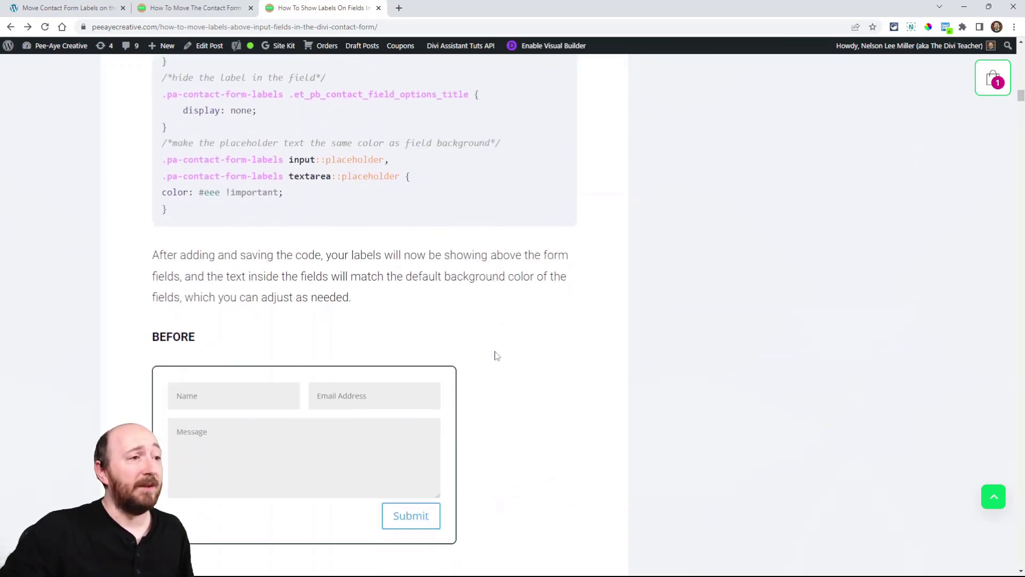
scroll(313, 299, "down", 3)
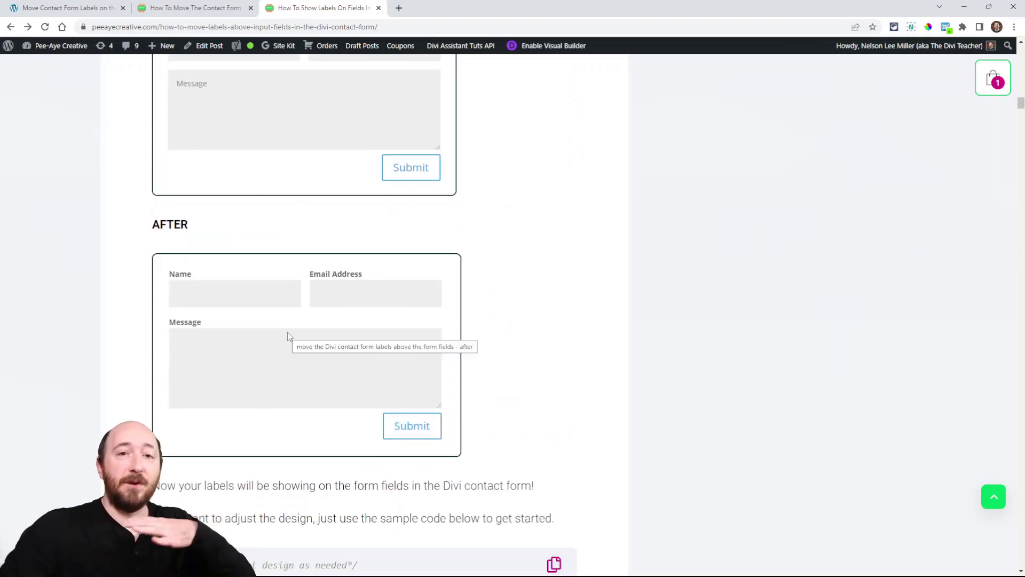
- Consult the Make The Fields Fullwidth instructions, then open the demo page's Contact Form module settings in a narrower window
key("ctrl+shift+Tab")
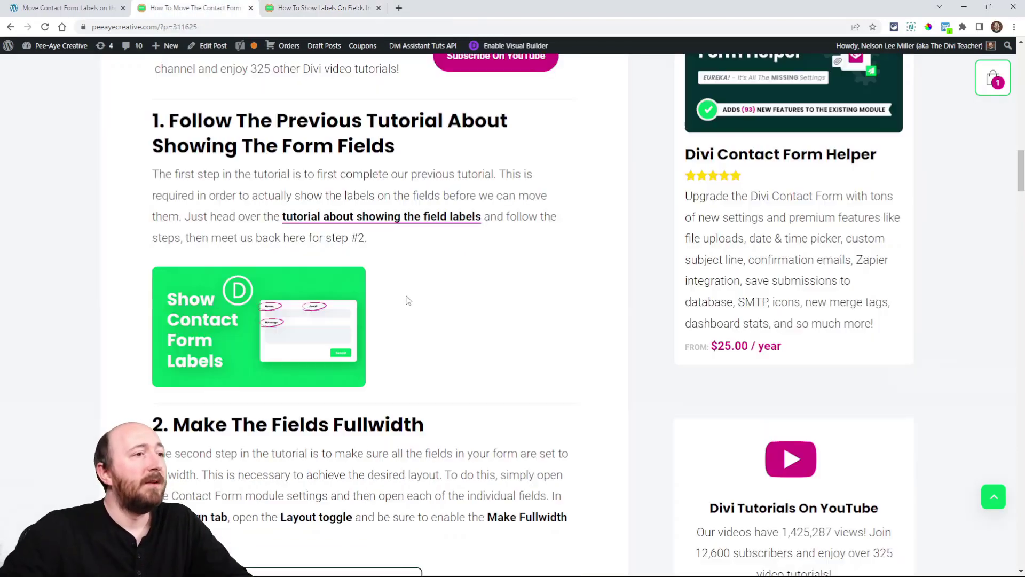
scroll(422, 307, "down", 5)
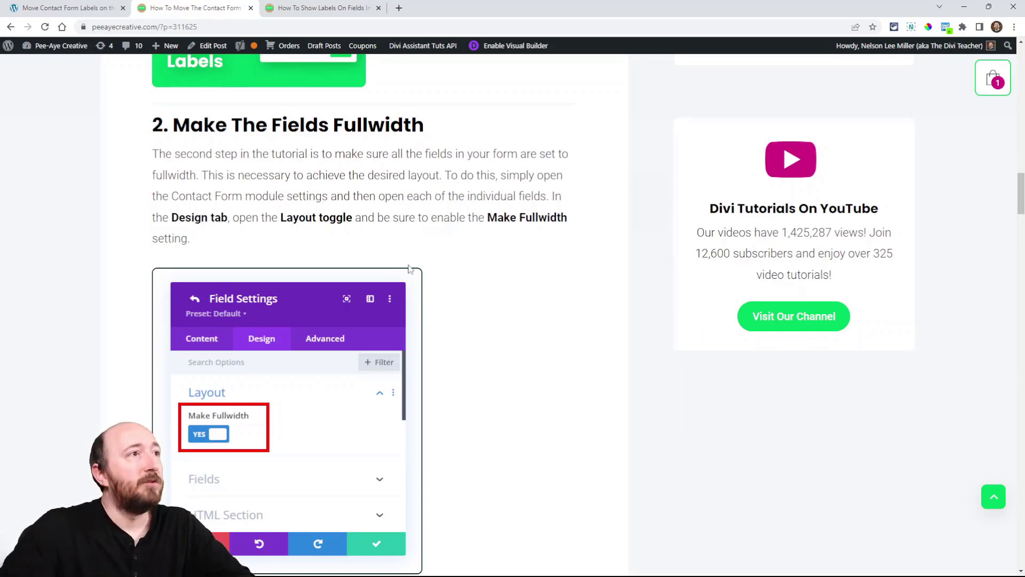
left_click(98, 6)
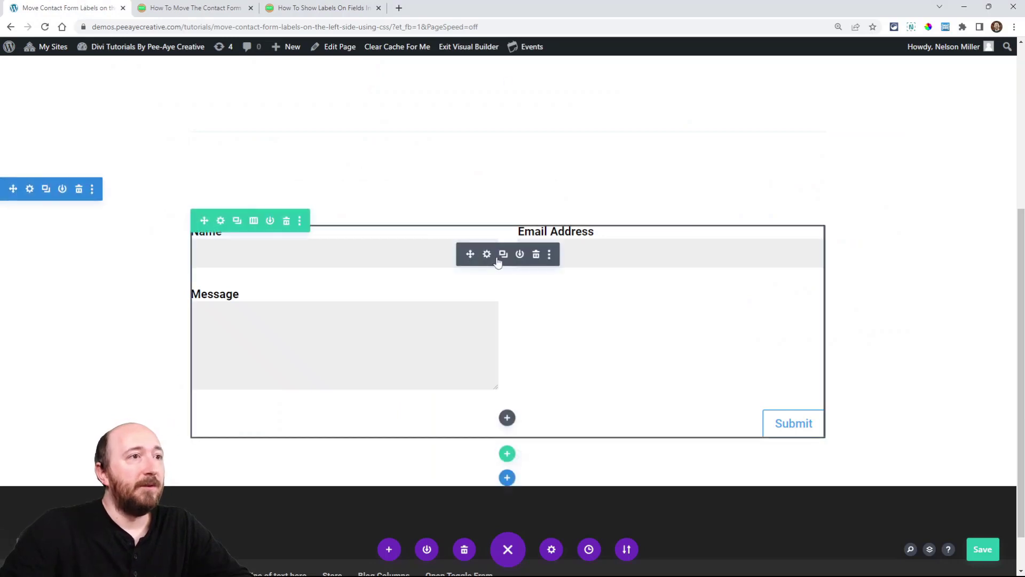
left_click(487, 255)
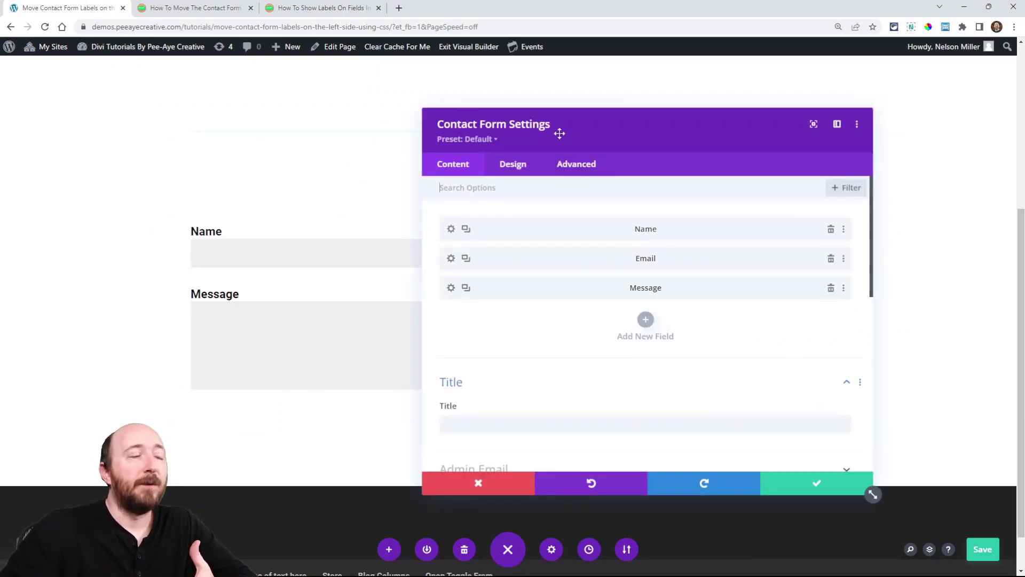
left_click_drag(558, 133, 607, 123)
left_click_drag(921, 485, 720, 479)
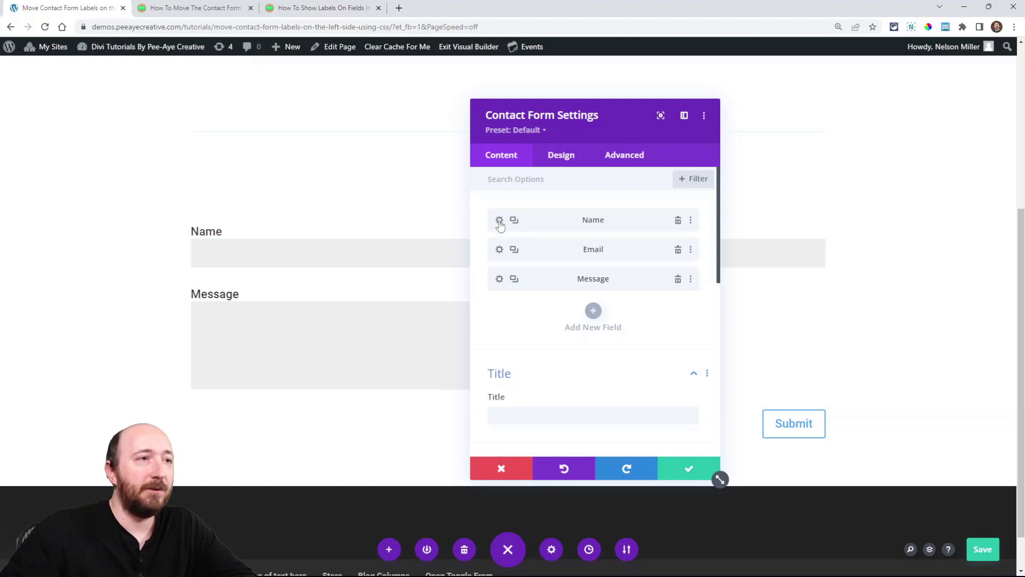
- Enable Make Fullwidth in the Name field's layout design and move the settings window away from the form
left_click(500, 221)
left_click(560, 160)
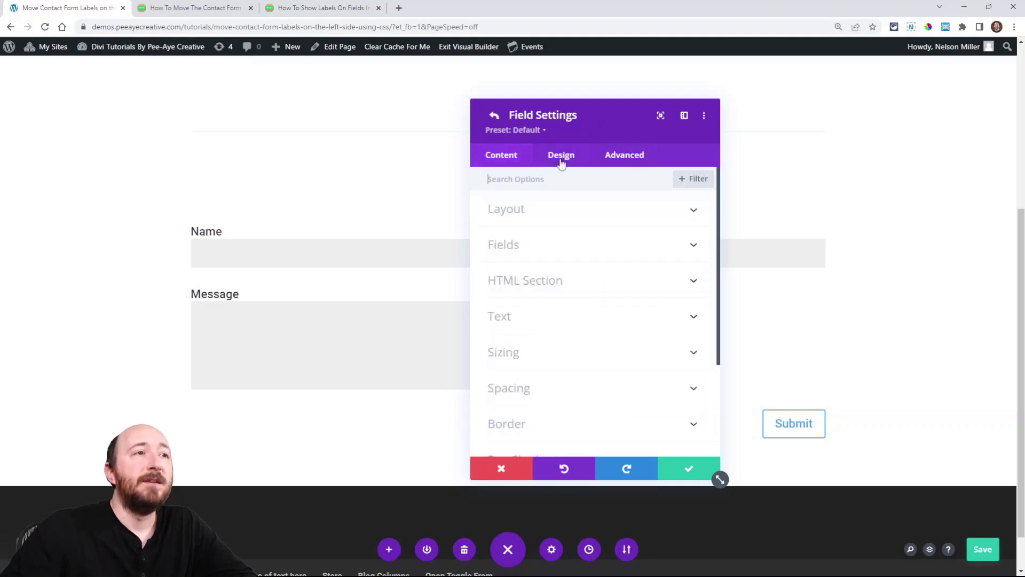
left_click(508, 216)
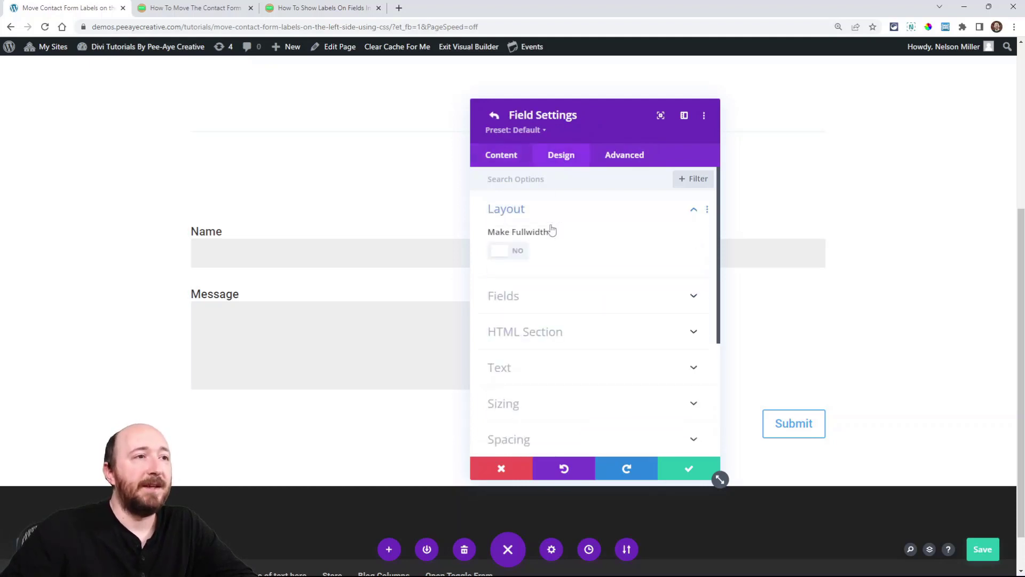
left_click(505, 253)
left_click_drag(588, 128, 867, 126)
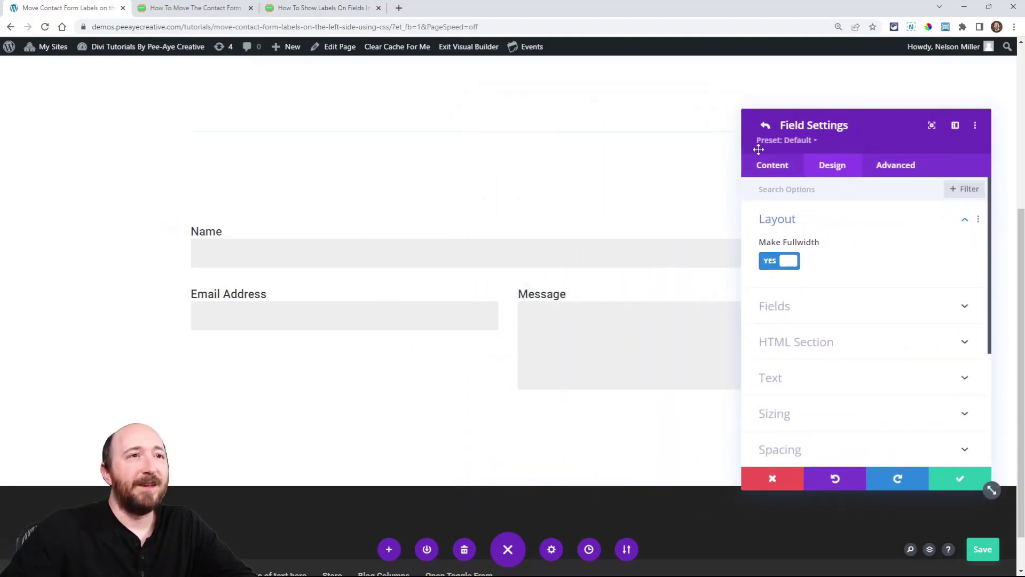
left_click(765, 125)
- Enable Make Fullwidth in the Email field's layout design and return to the form's field list
left_click(771, 260)
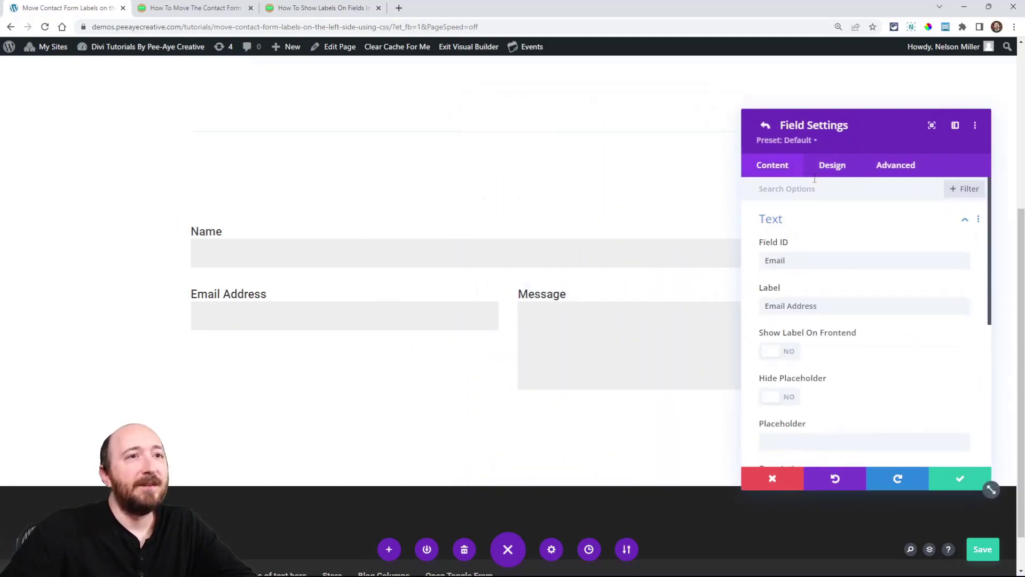
left_click(831, 165)
left_click(777, 218)
left_click(775, 264)
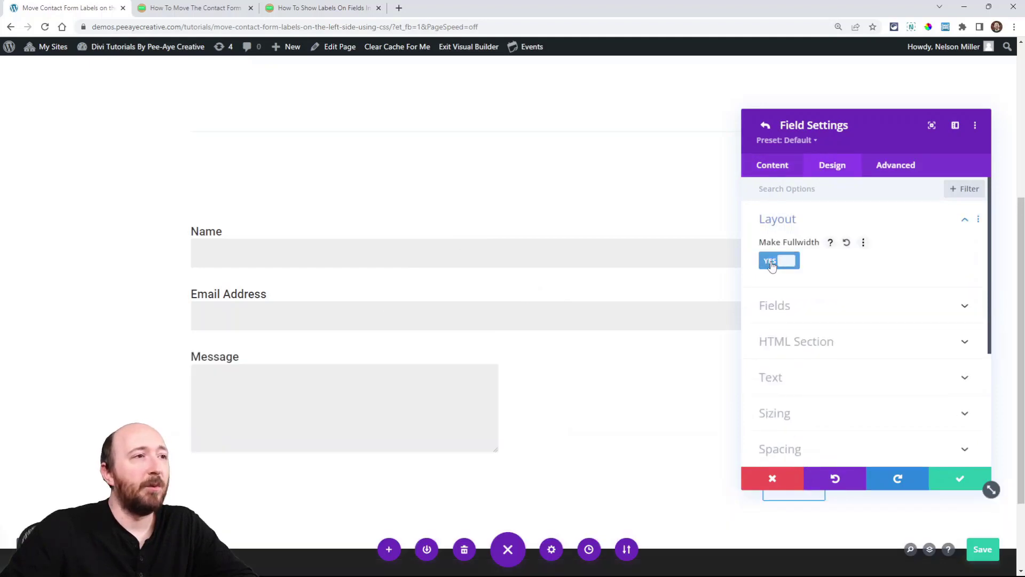
left_click(765, 125)
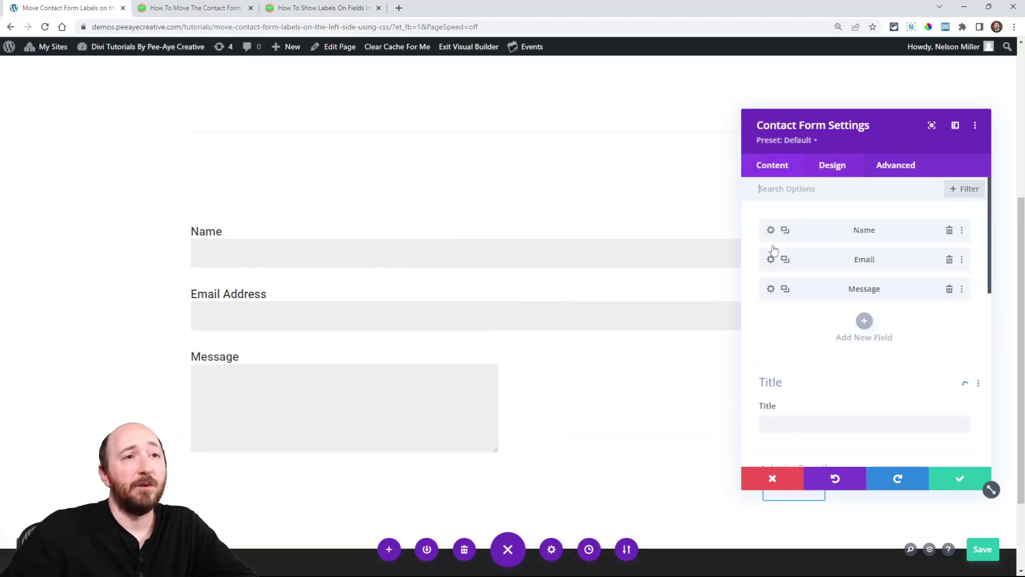
- Enable Make Fullwidth in the Message field's layout design and save the field and Contact Form settings
left_click(770, 289)
left_click(831, 165)
left_click(777, 219)
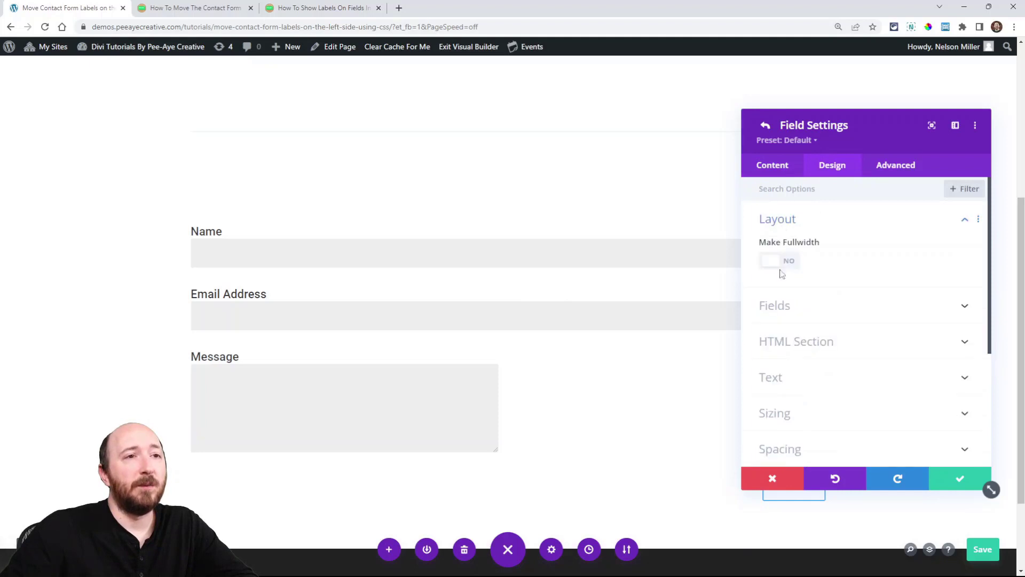
left_click(777, 262)
left_click(955, 479)
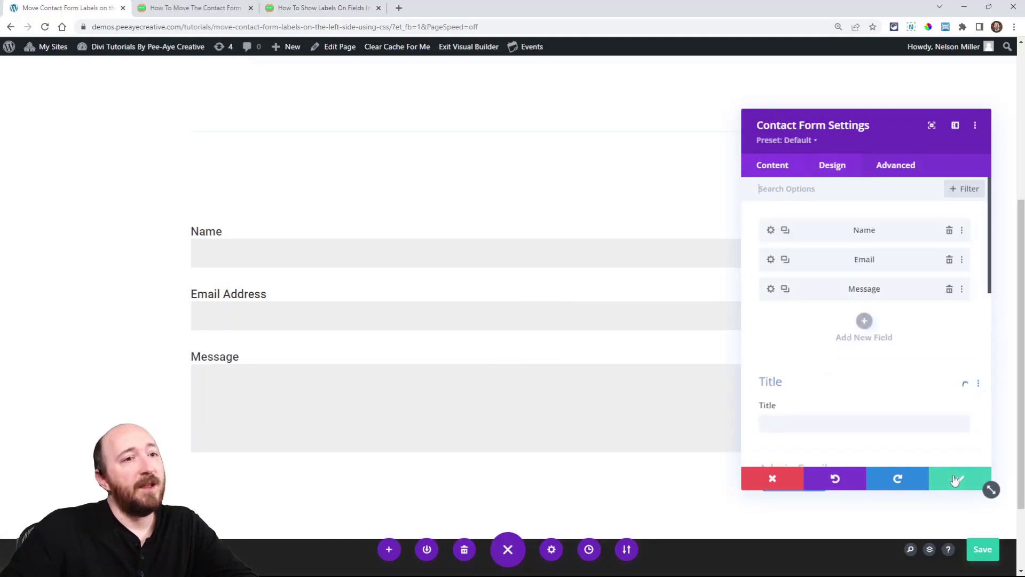
left_click(955, 479)
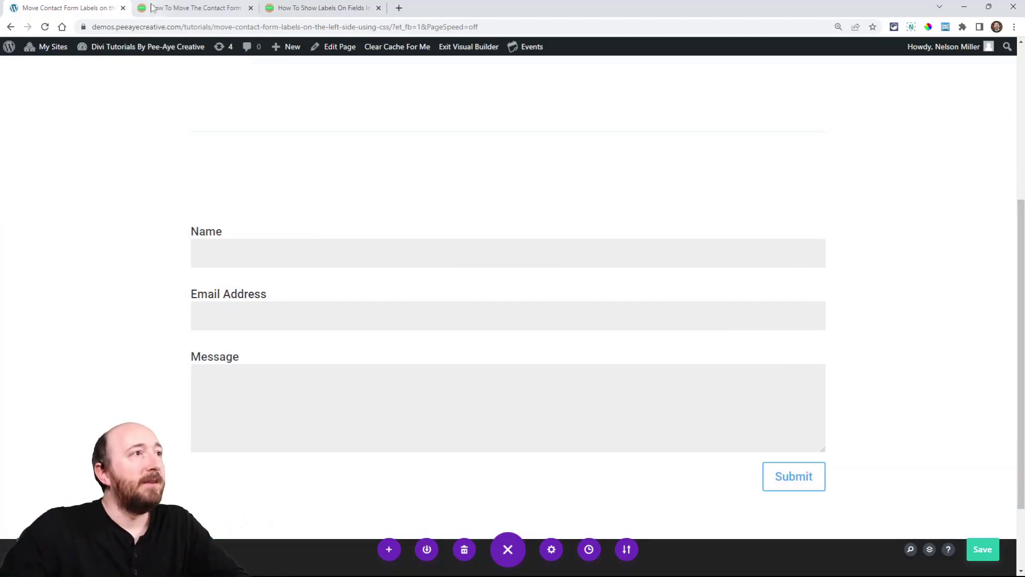
- Copy the class name pa-contact-form-labels-left from step 3 of the move-labels-left tutorial and check its example
left_click(176, 8)
scroll(331, 292, "down", 2)
scroll(331, 292, "down", 7)
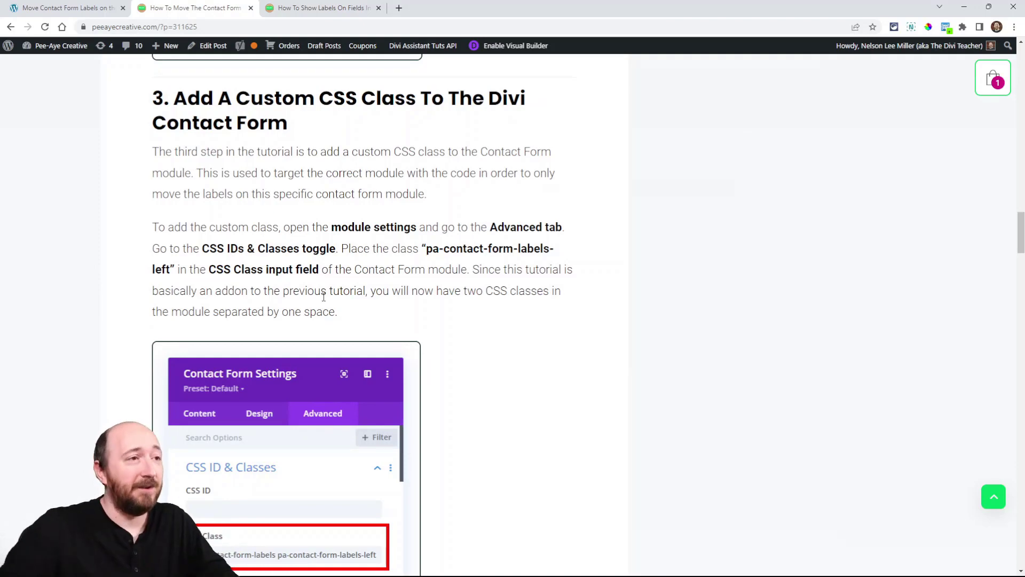
left_click_drag(426, 249, 172, 267)
key("ctrl+c")
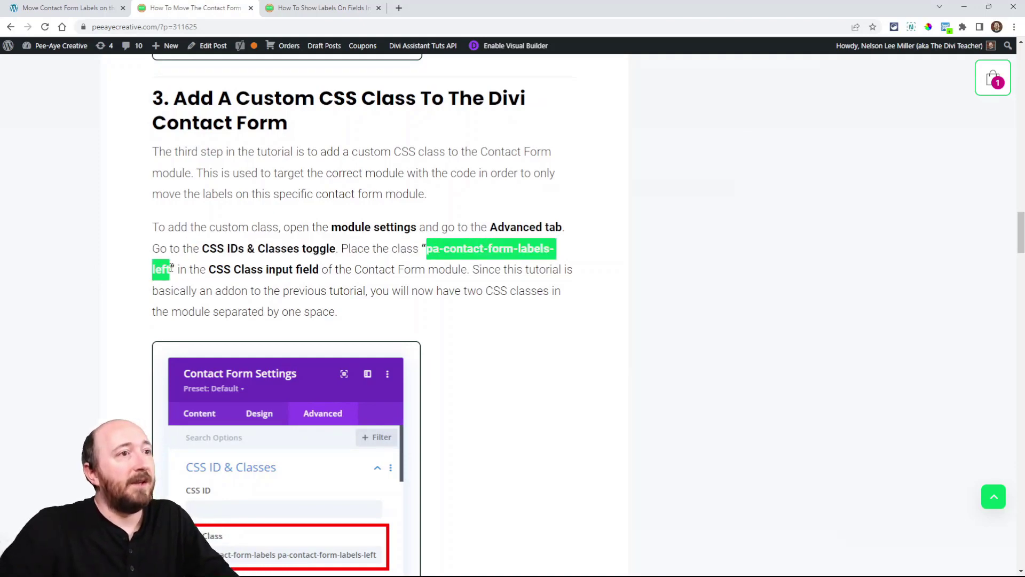
scroll(372, 316, "down", 5)
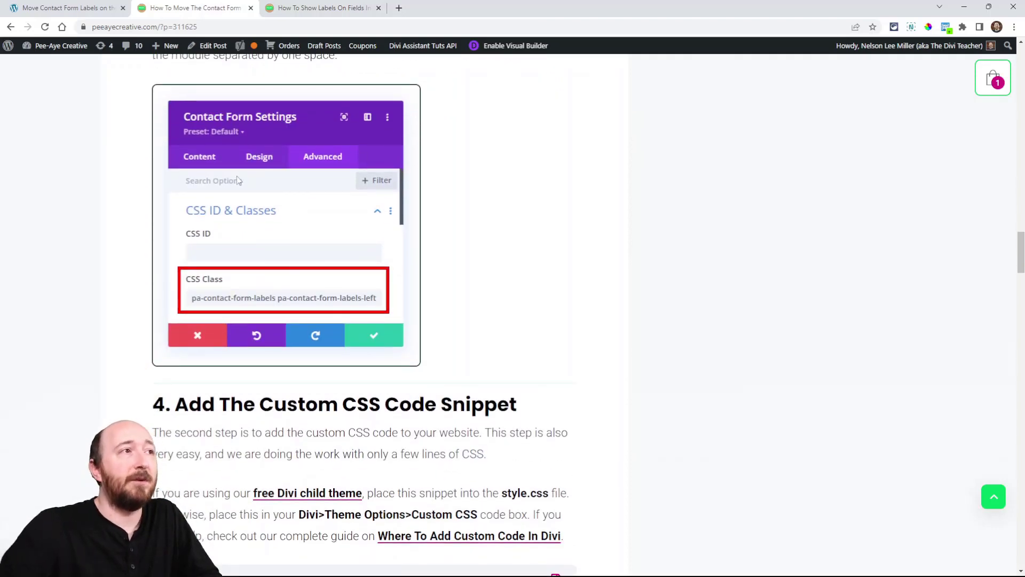
- Add pa-contact-form-labels-left after pa-contact-form-labels in the Contact Form module's CSS Class, separated by a space, and save the settings
left_click(107, 12)
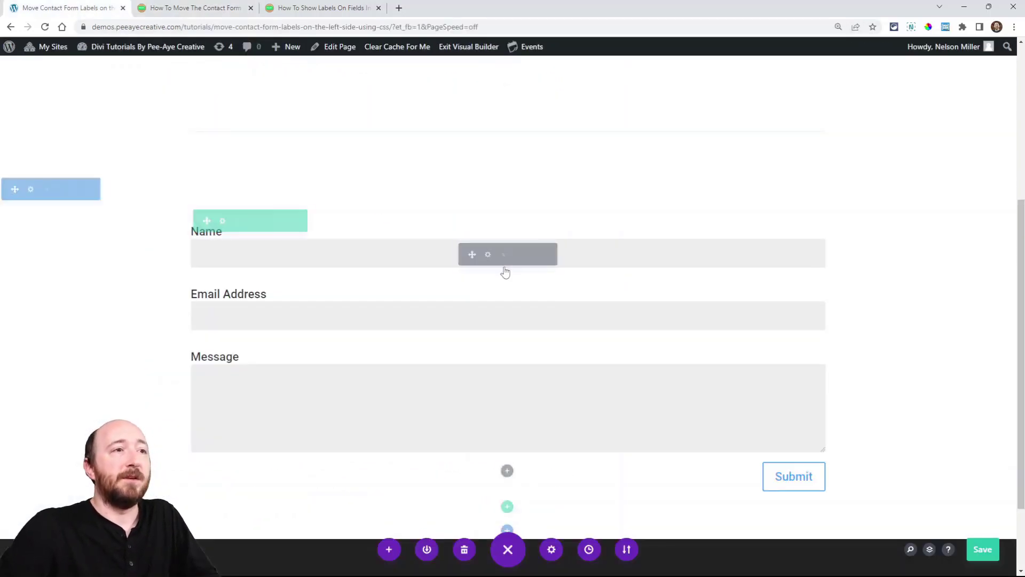
left_click(487, 253)
left_click(880, 166)
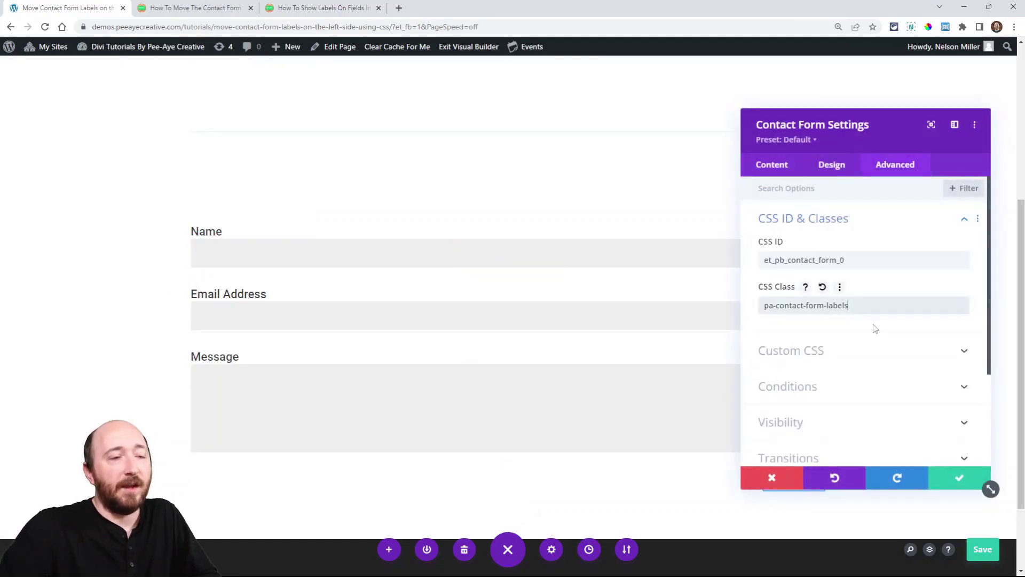
key("ctrl+v")
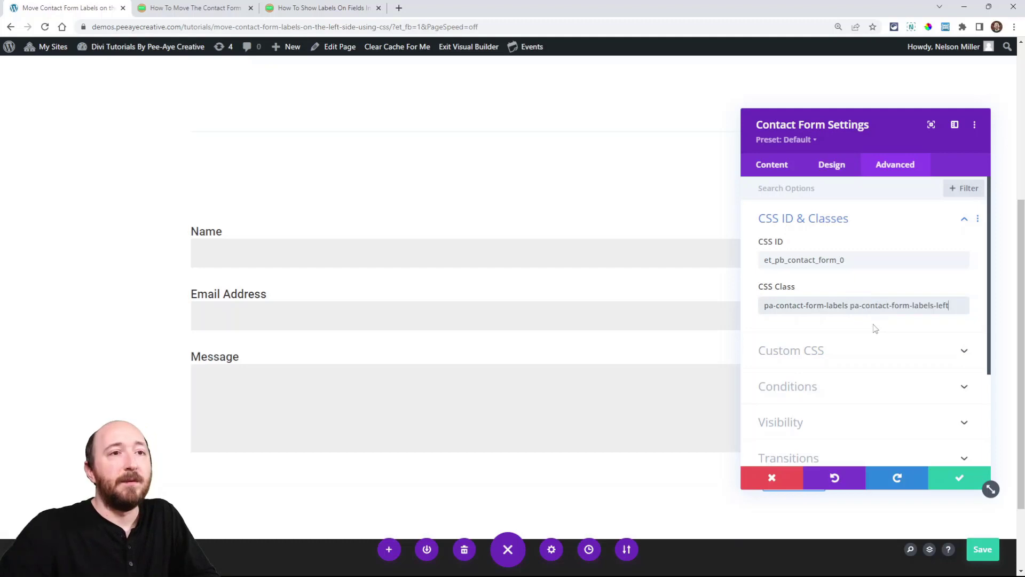
left_click(955, 480)
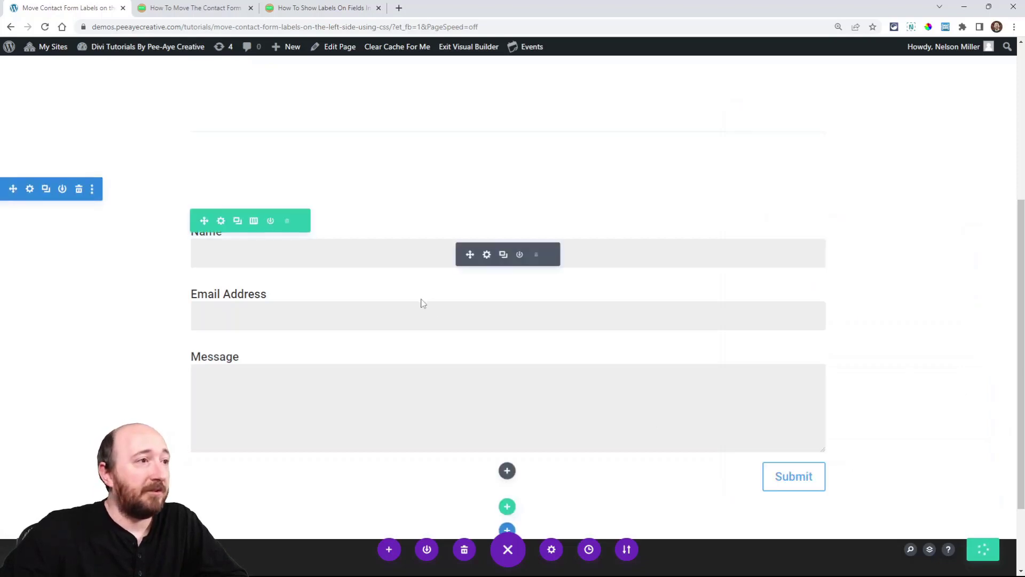
- Copy the CSS snippet that moves the field labels to the left side from step 4 of the tutorial
left_click(174, 6)
scroll(464, 361, "down", 5)
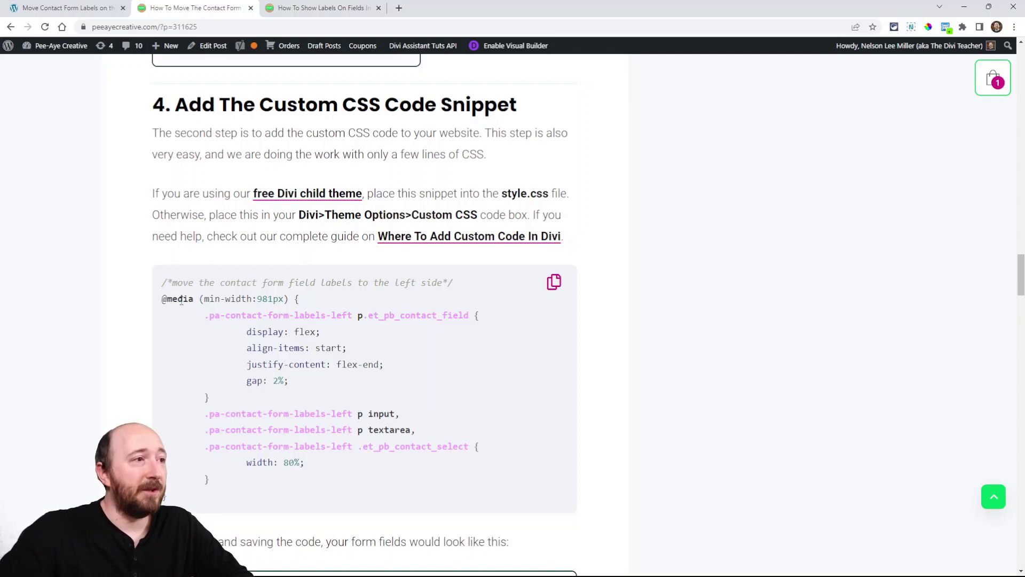
left_click_drag(162, 298, 299, 298)
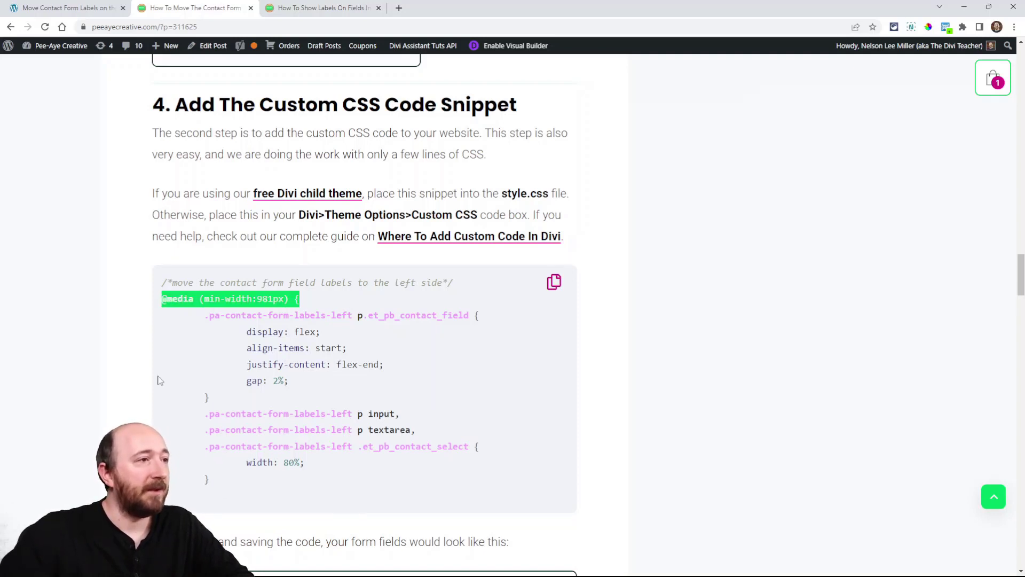
left_click(437, 316)
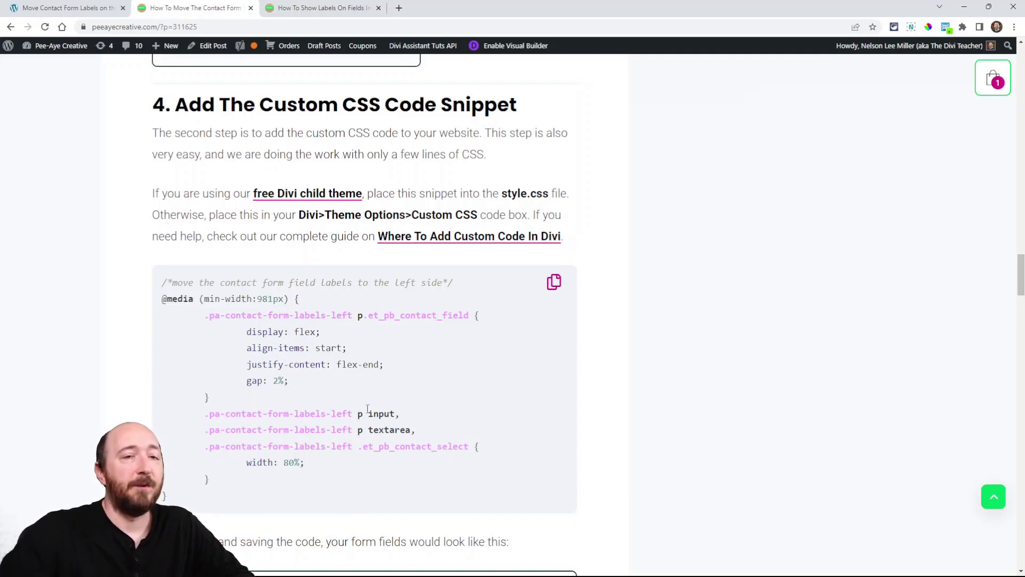
left_click(553, 282)
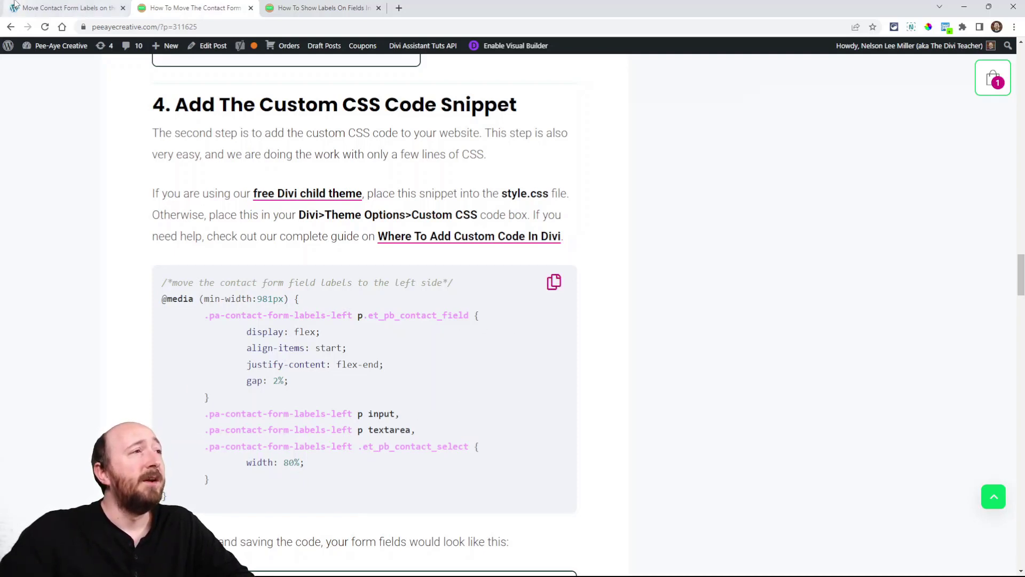
- Open the demo page's Custom CSS in the advanced Page Settings and enlarge the settings window
left_click(64, 8)
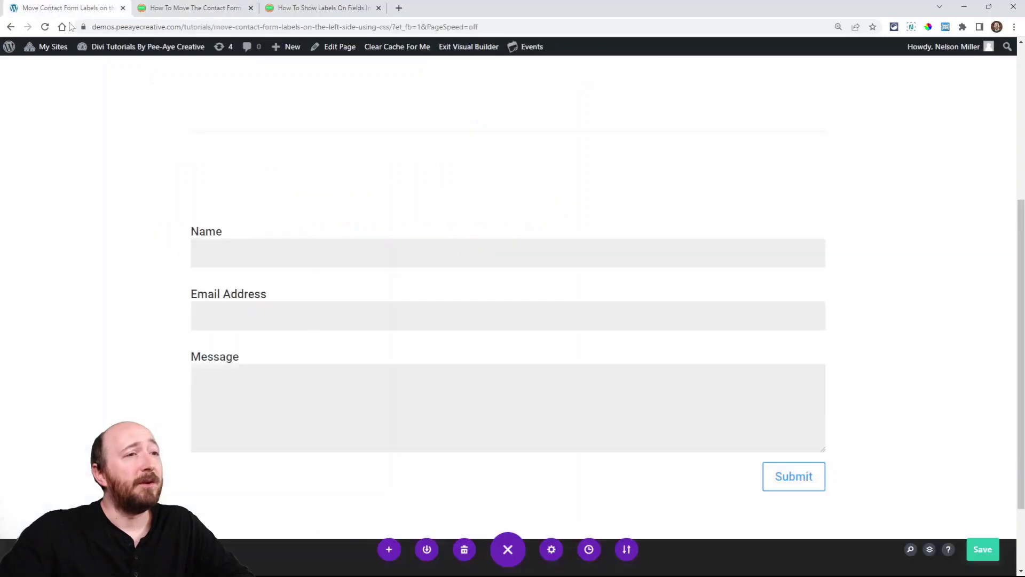
left_click(552, 553)
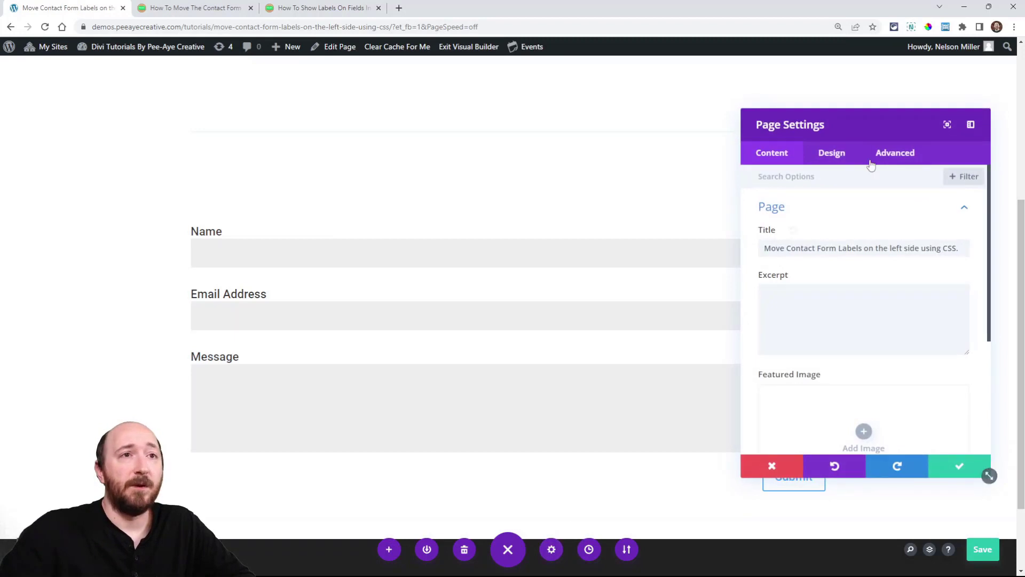
left_click_drag(870, 159, 707, 135)
left_click(707, 135)
left_click(600, 192)
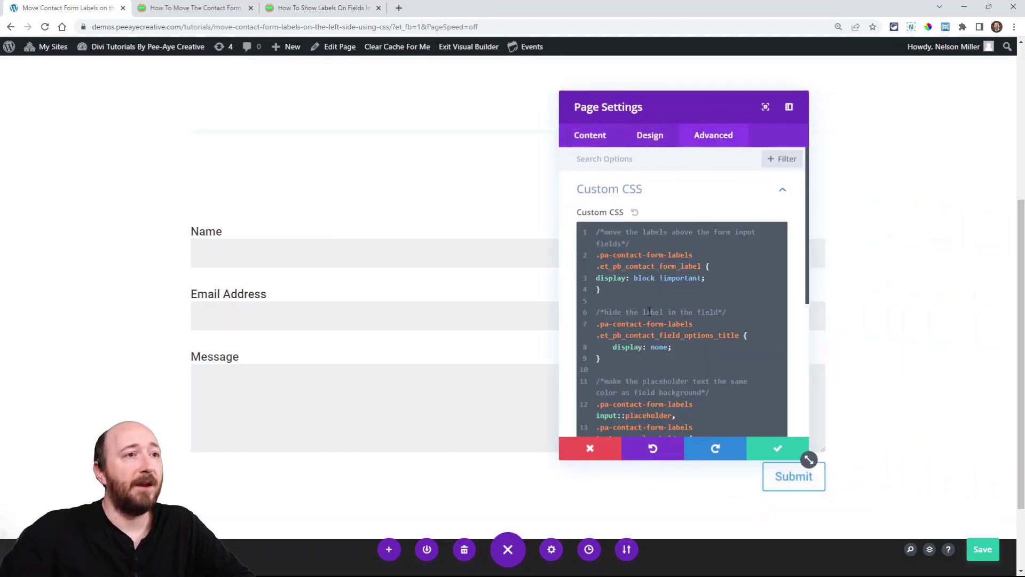
left_click_drag(809, 459, 925, 514)
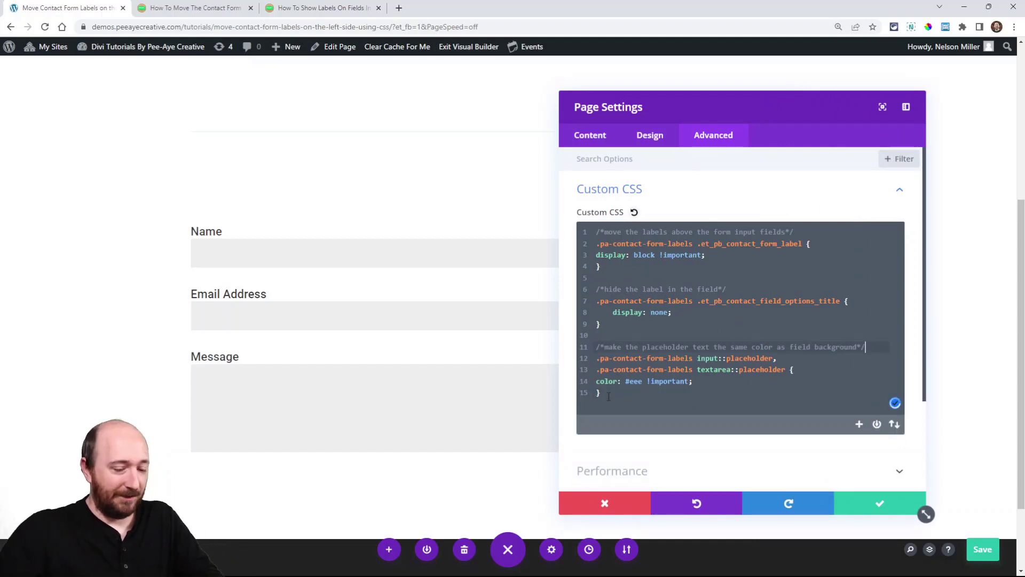
- Paste the copied labels-left snippet below the existing placeholder color rule in Custom CSS, then save the page settings and the page
key("Return")
key("Return")
key("BackSpace")
key("BackSpace")
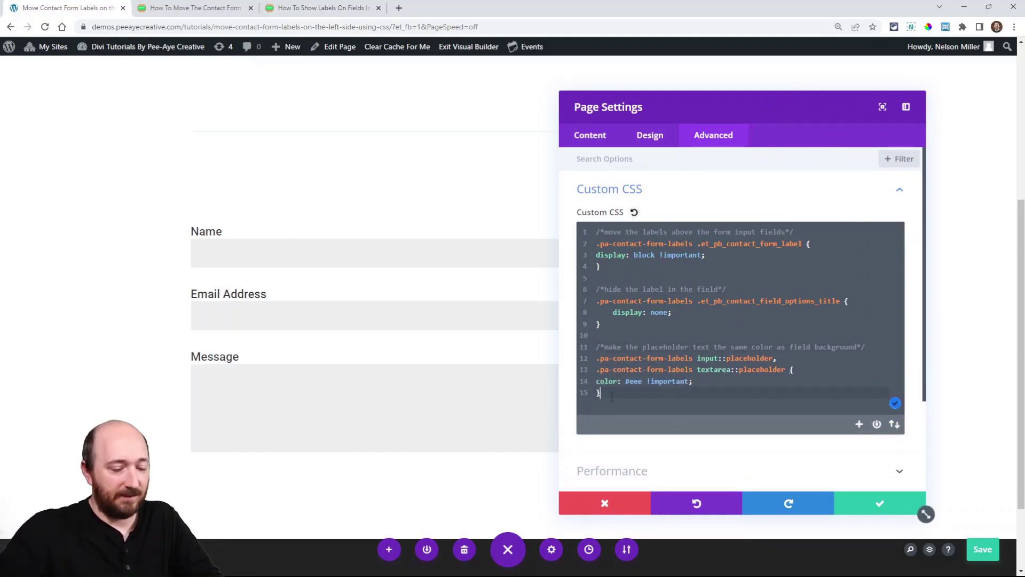
key("ctrl+v")
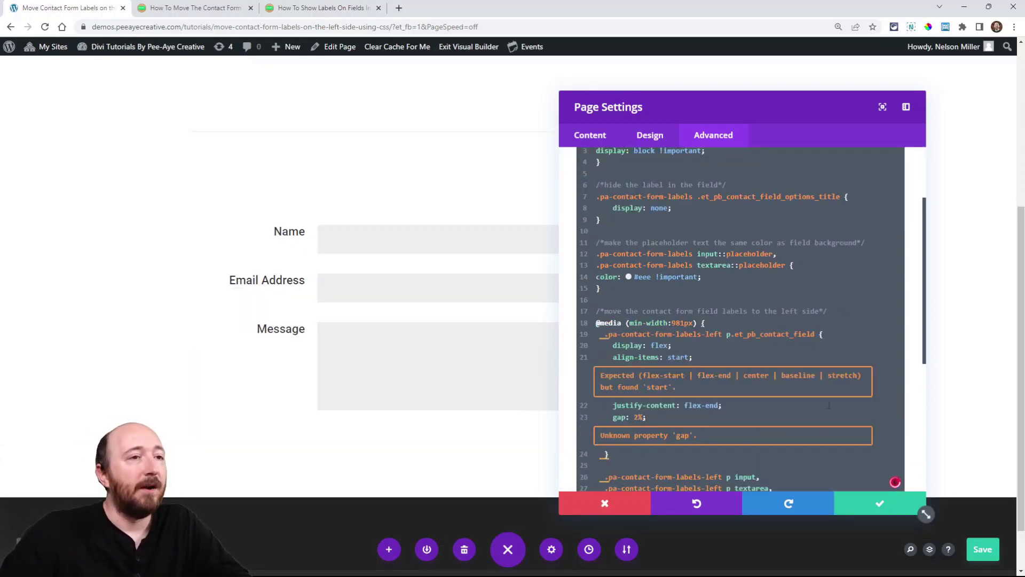
scroll(678, 293, "down", 2)
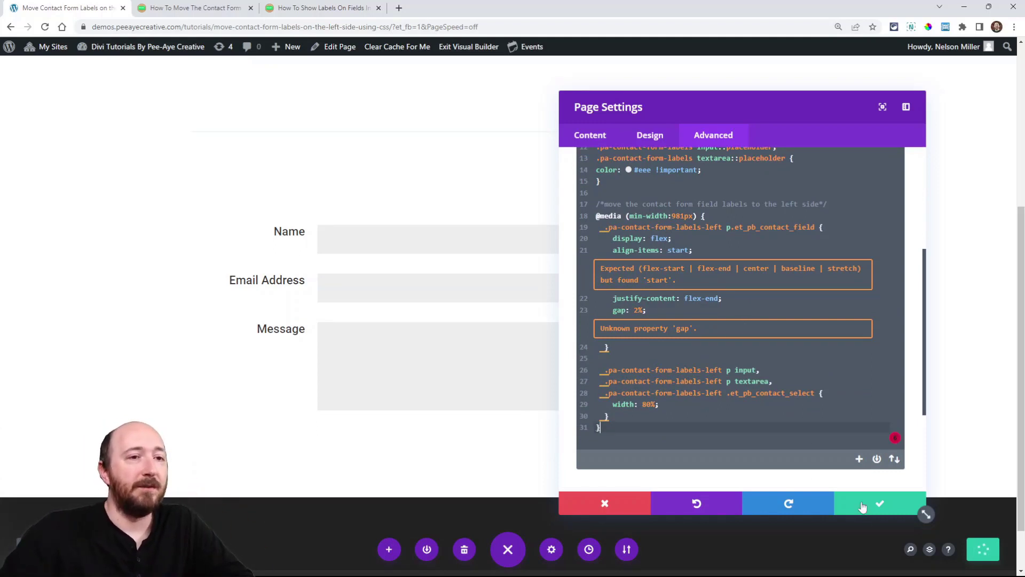
left_click(869, 512)
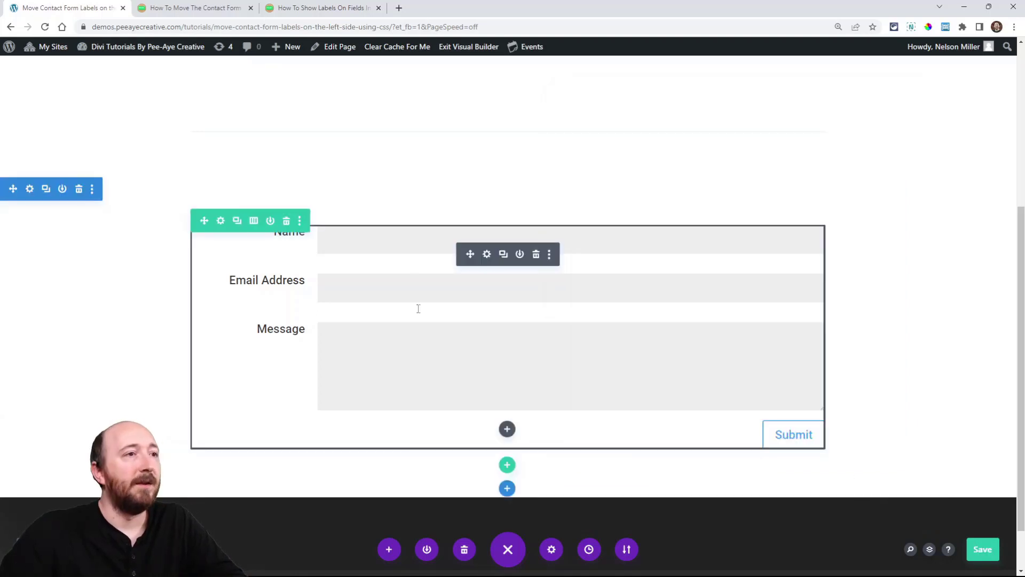
left_click(982, 550)
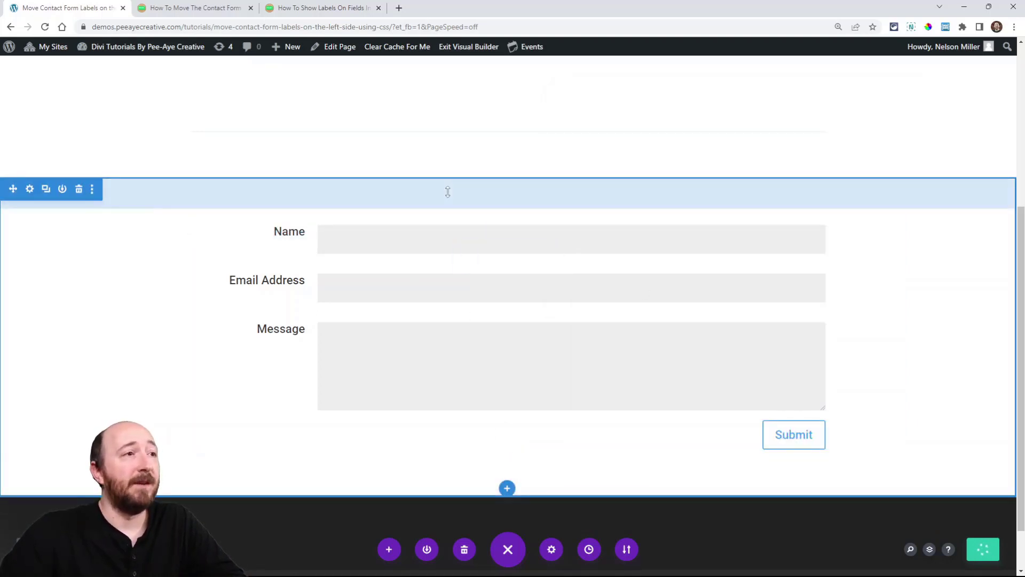
- Try 85% and 88% for the input, textarea and select width in the page's labels-left CSS, settle on 86%, and save the page
left_click(551, 550)
left_click(713, 135)
left_click(640, 197)
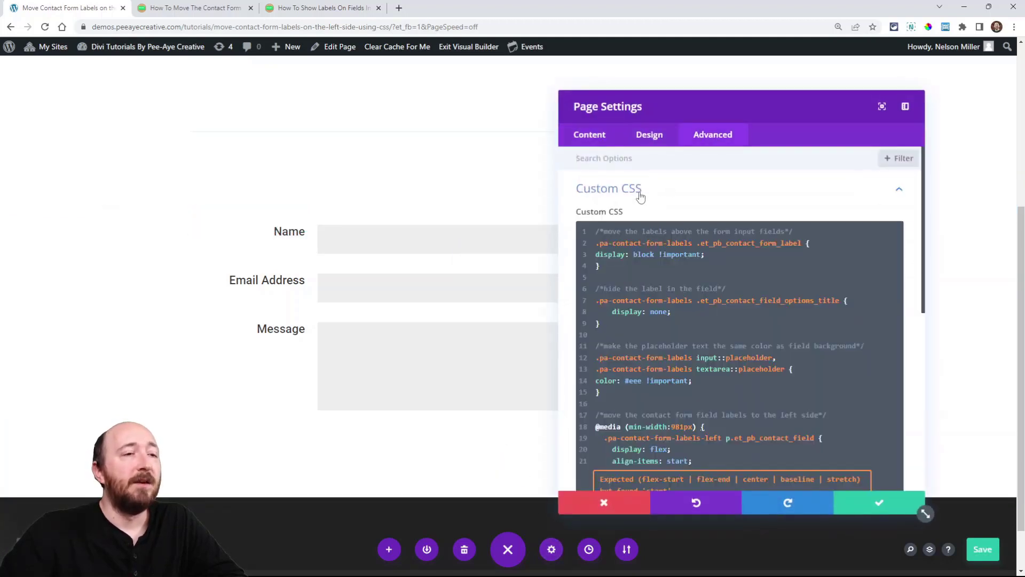
scroll(653, 406, "down", 5)
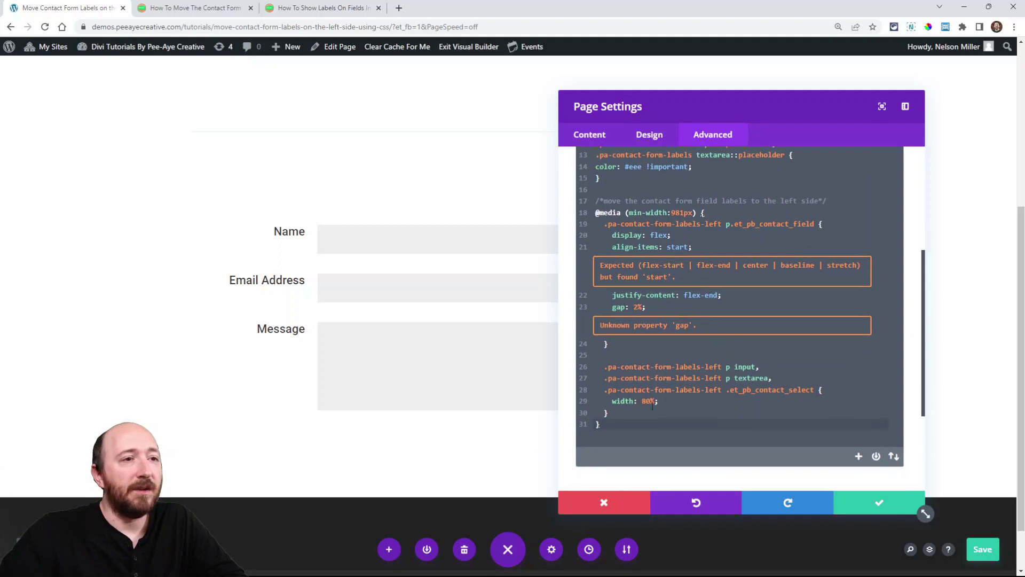
left_click(644, 404)
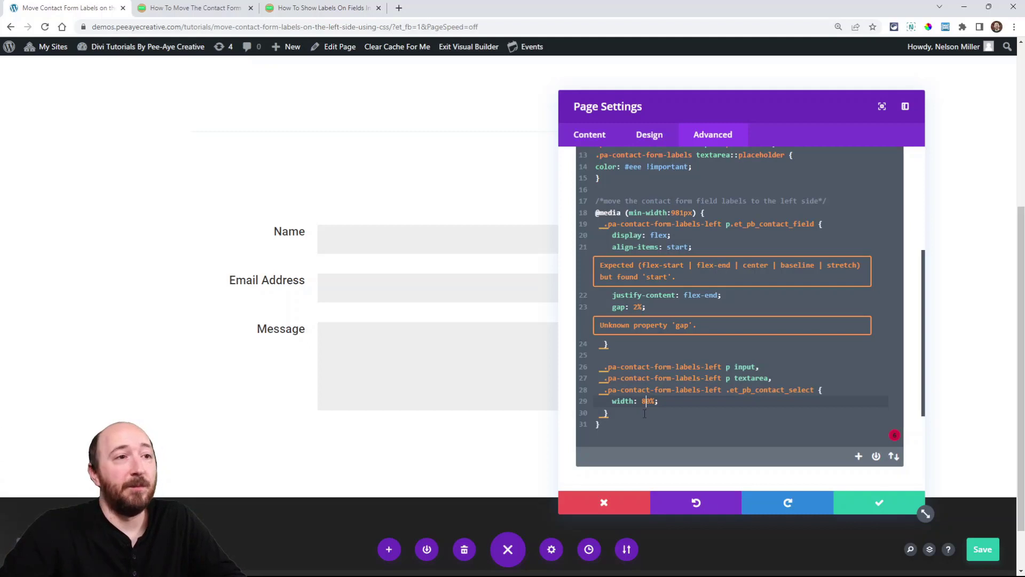
type("5")
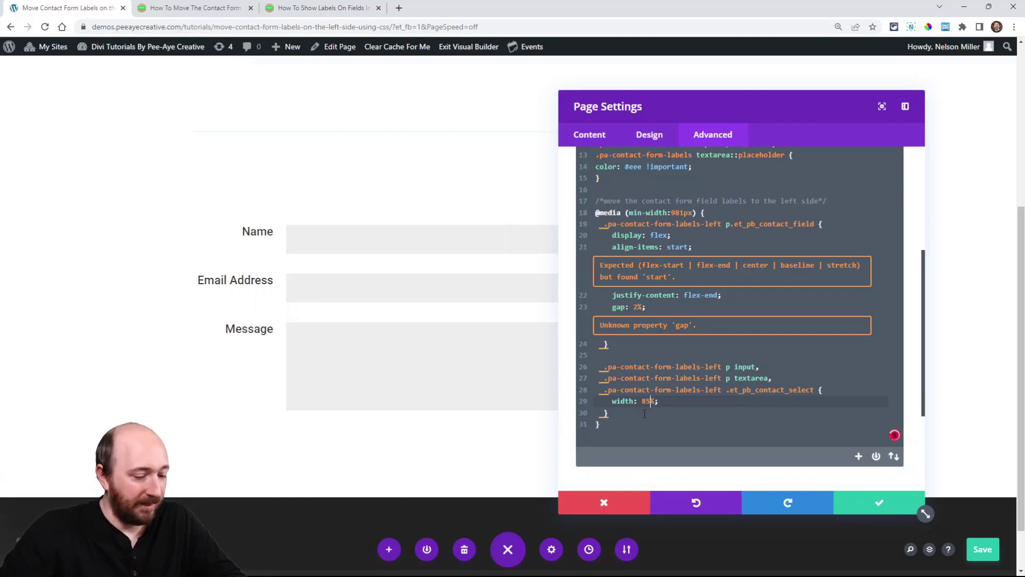
key("BackSpace")
type("8")
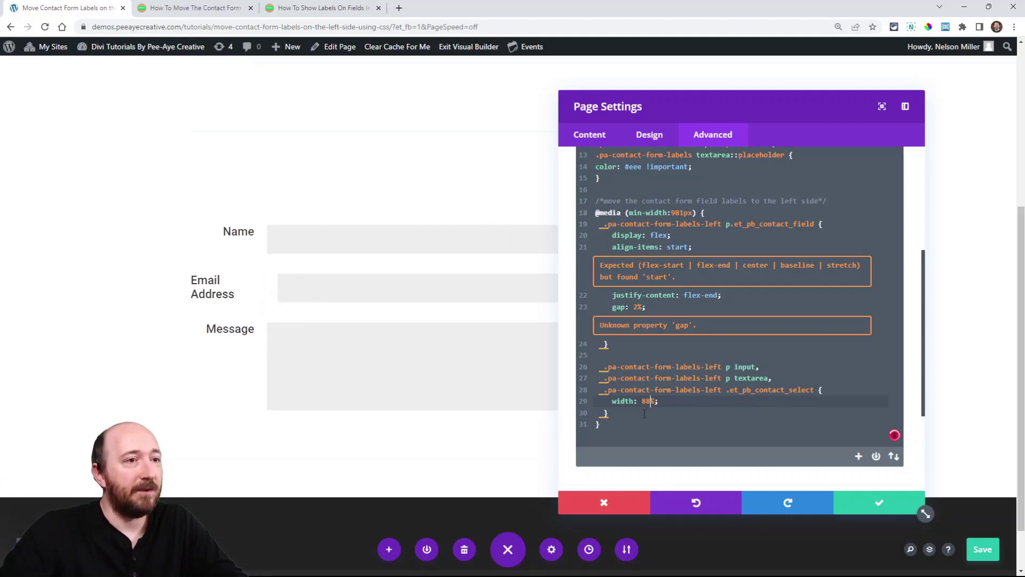
key("BackSpace")
type("6")
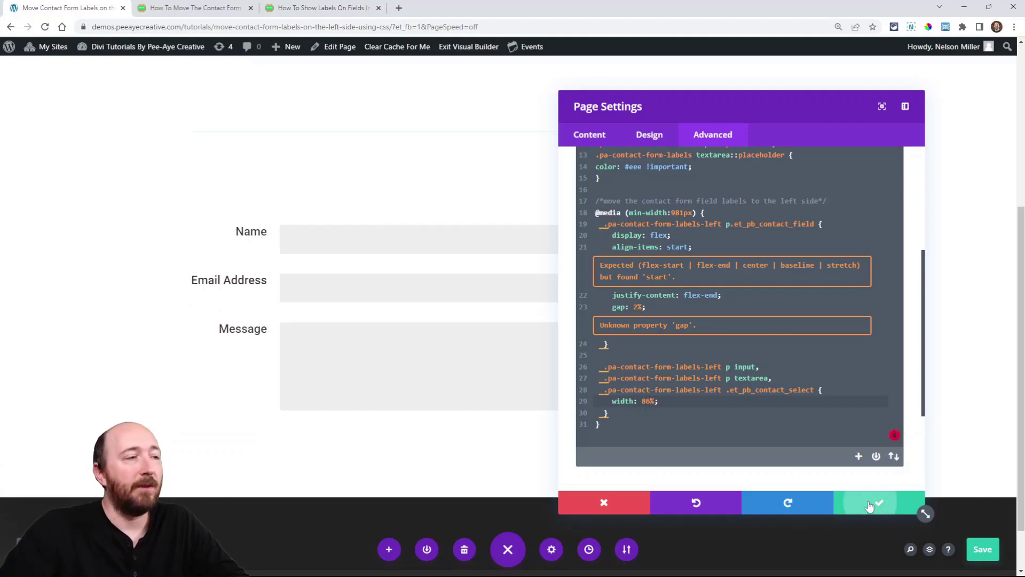
left_click(904, 503)
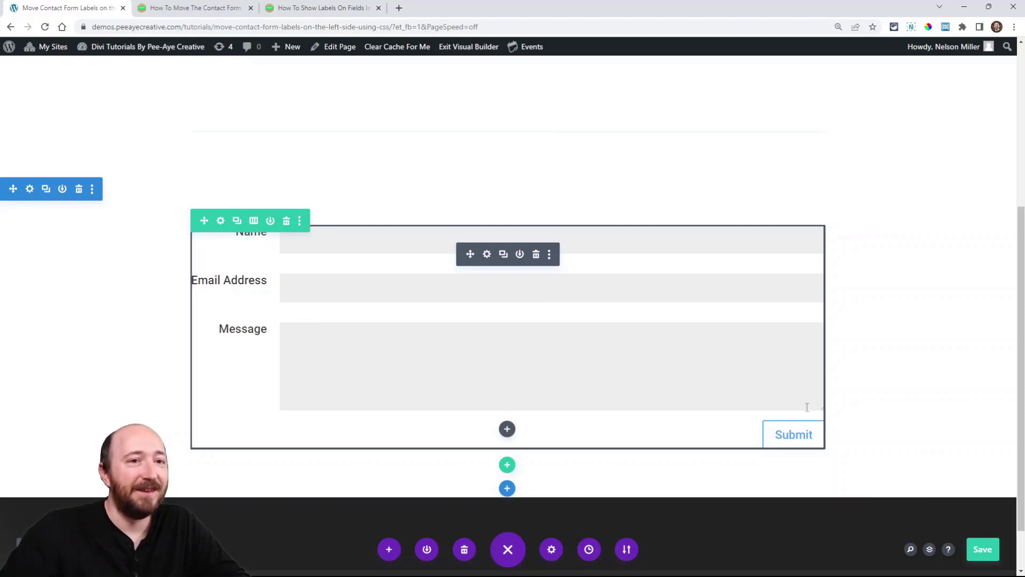
left_click(969, 545)
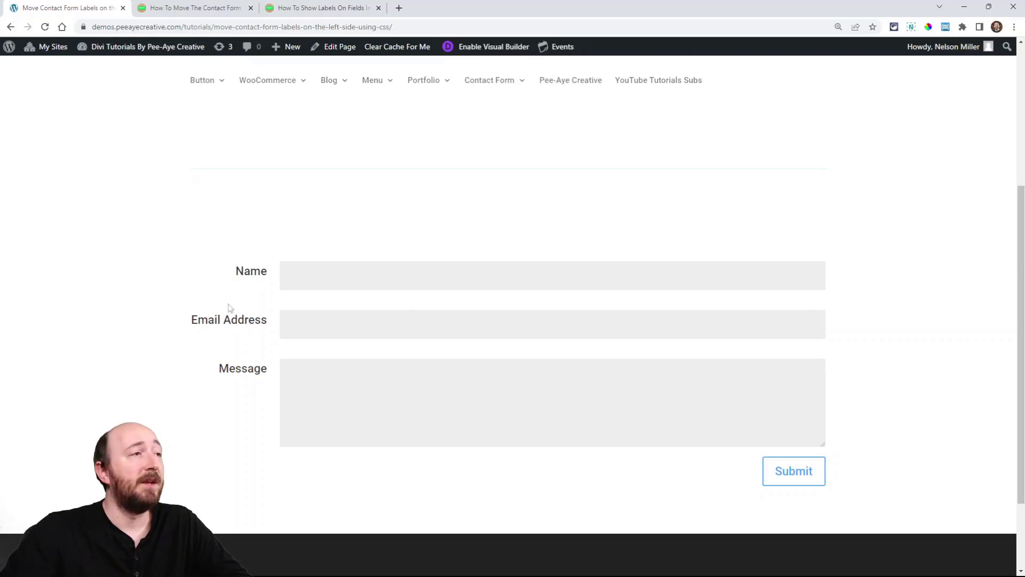
- Review the tutorial's section on the Divi Contact Form Helper plugin and its Show Label On Frontend and Show Label On Left Side settings
left_click(176, 13)
scroll(507, 343, "down", 15)
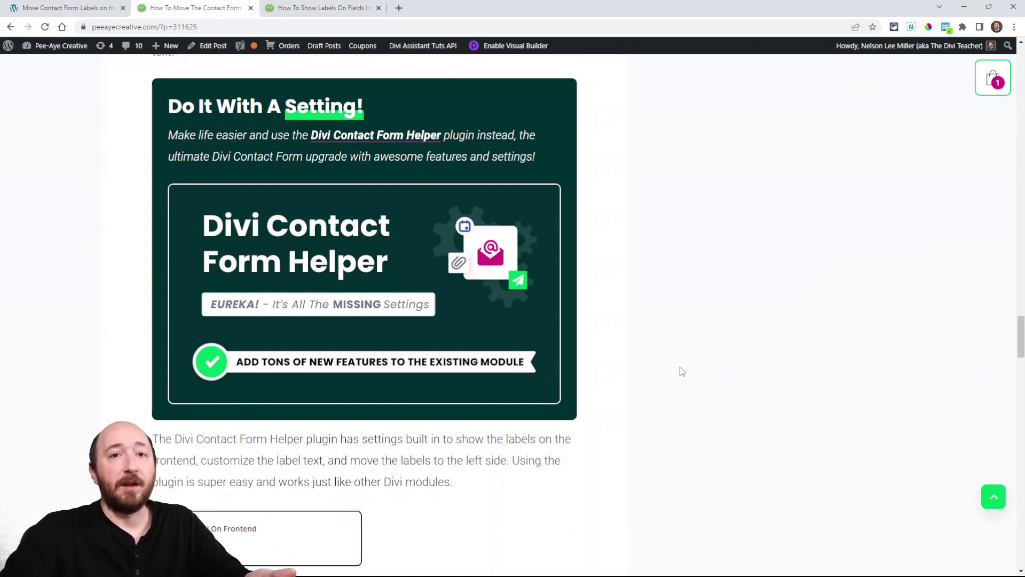
scroll(685, 326, "down", 4)
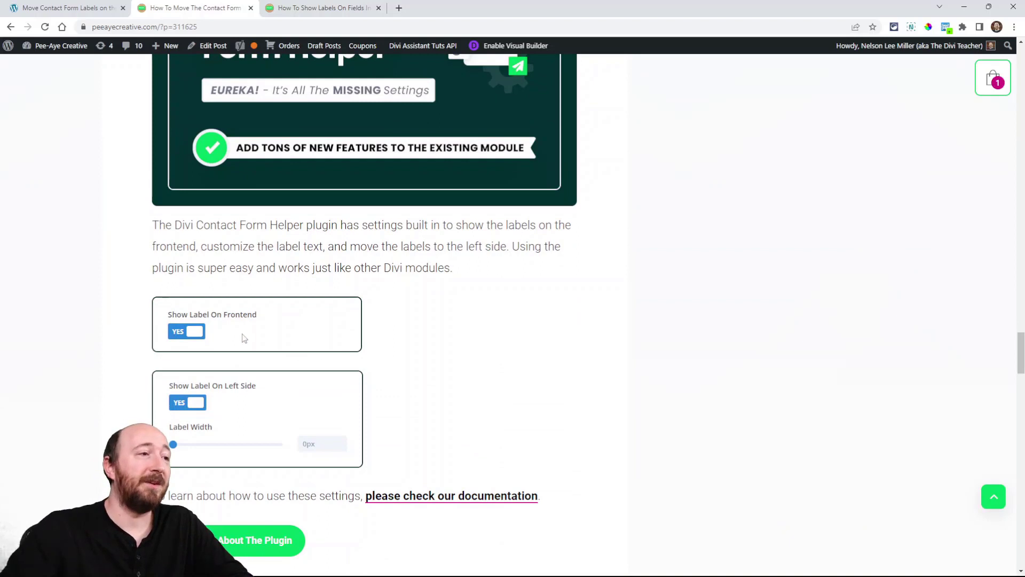
scroll(243, 338, "down", 2)
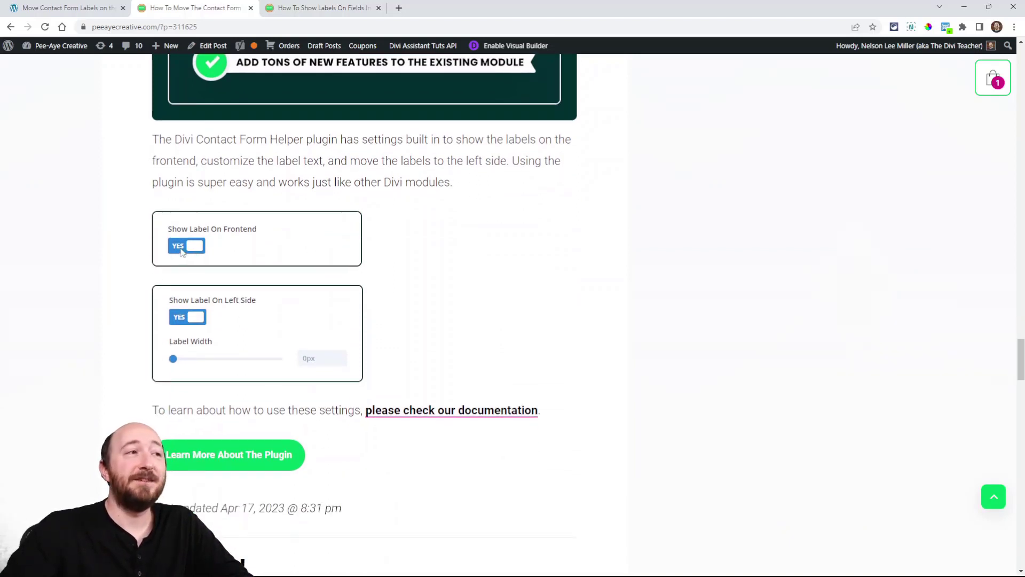